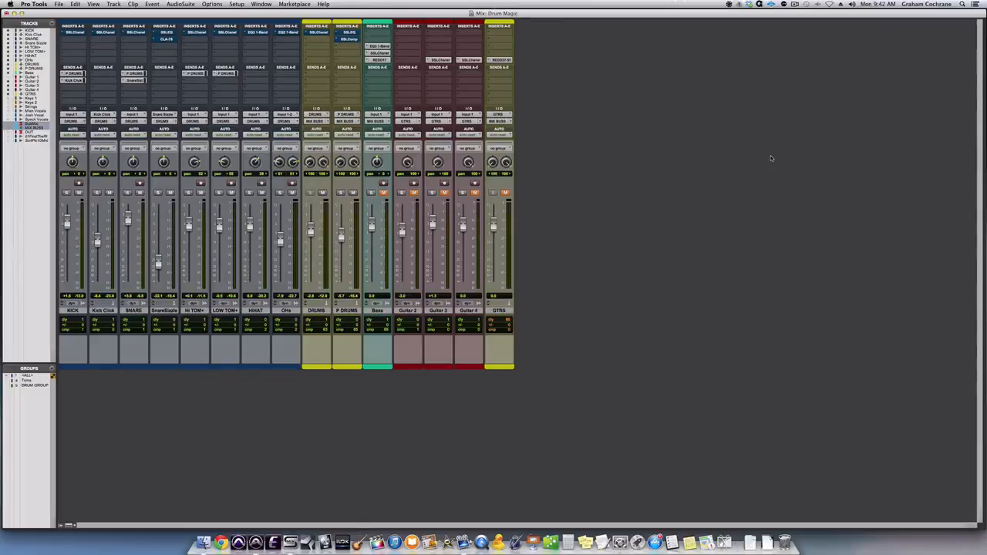
- Play the drum mix and compare it with the drum tracks' insert plug-ins bypassed and active, ending with them active
{"action": "key", "text": "space"}
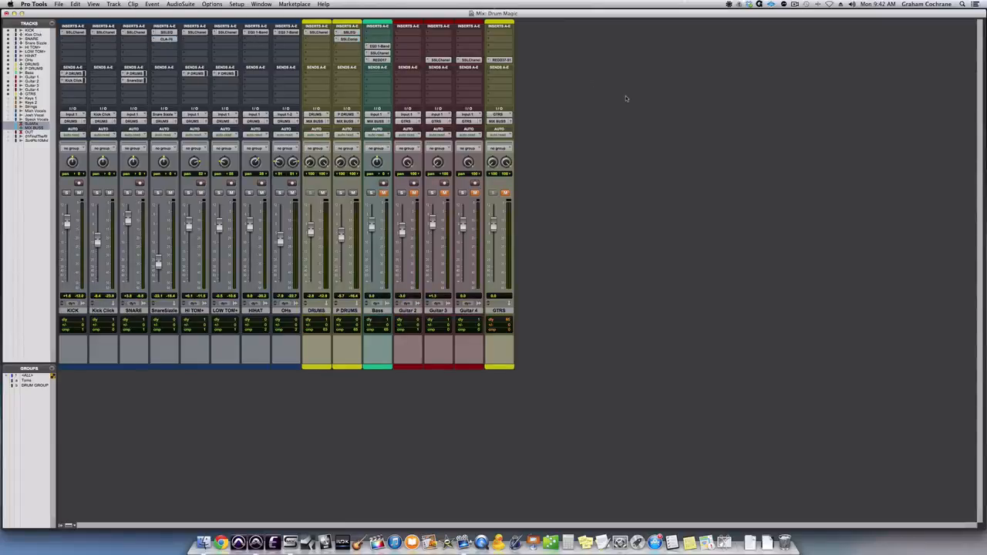
{"action": "key", "text": "space"}
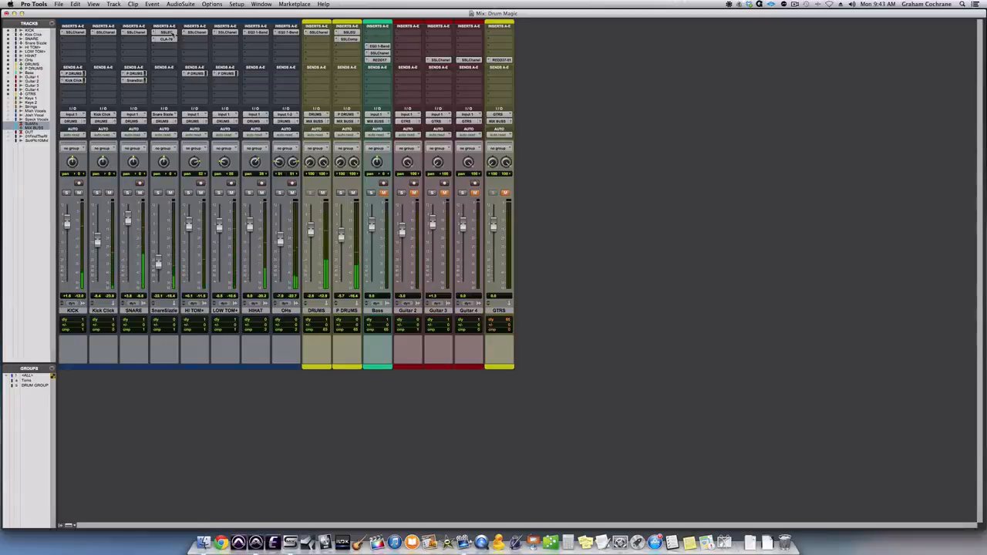
{"action": "left_click", "coordinate": [172, 34], "text": "alt+super"}
{"action": "left_click", "coordinate": [171, 40], "text": "alt+super"}
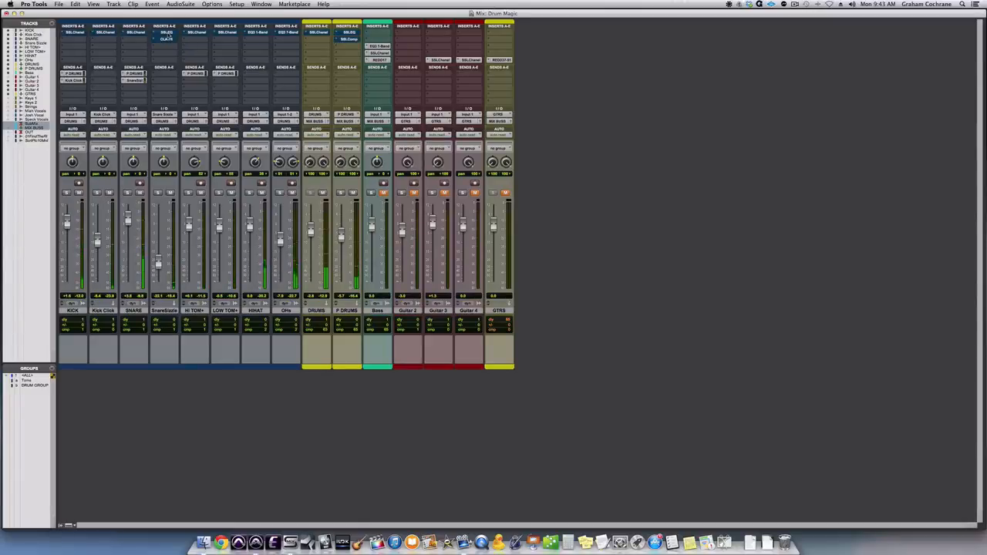
{"action": "left_click", "coordinate": [169, 34], "text": "alt+super"}
{"action": "left_click", "coordinate": [170, 40], "text": "alt+super"}
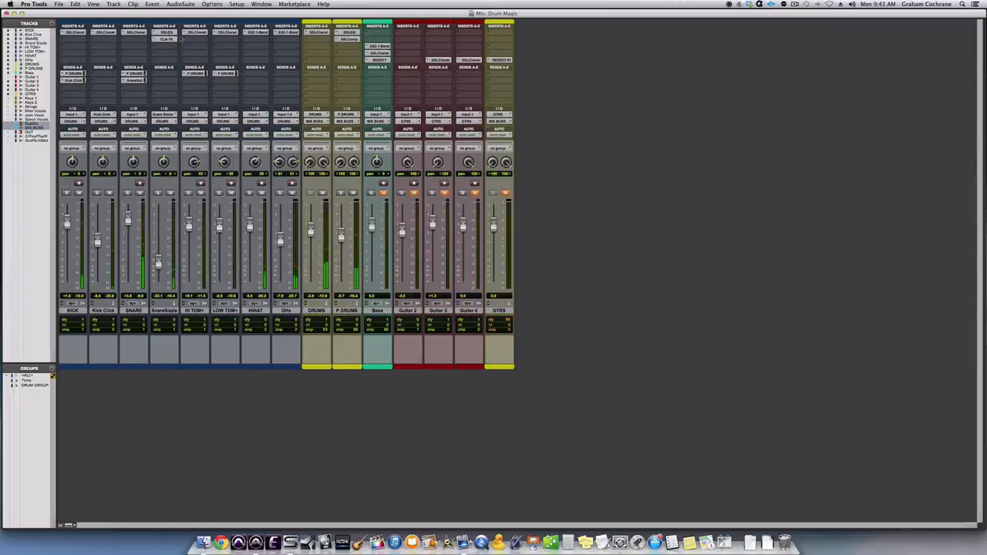
{"action": "key", "text": "space"}
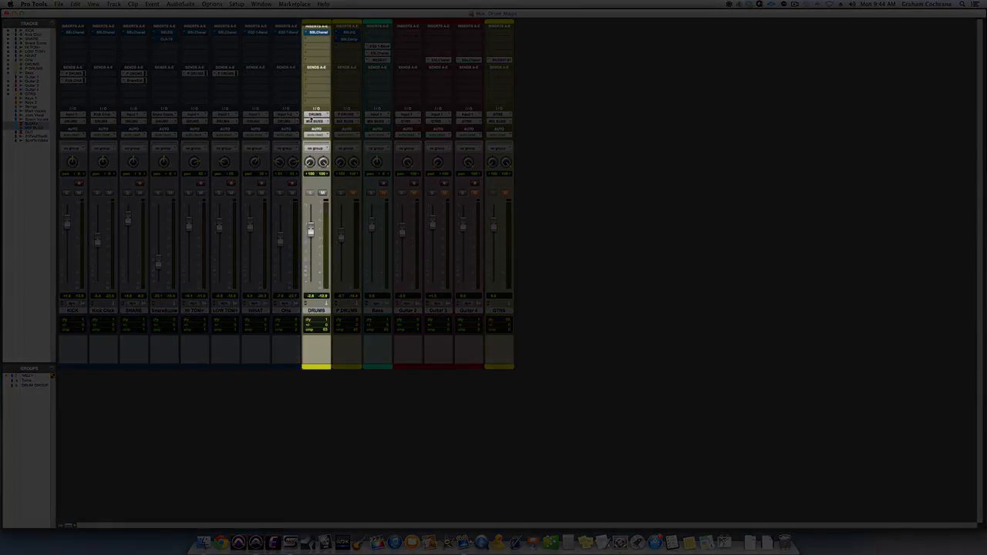
- Play the drums, open the SSLChannel plug-in on the DRUMS bus and examine its EQ bands and compressor threshold
{"action": "key", "text": "space"}
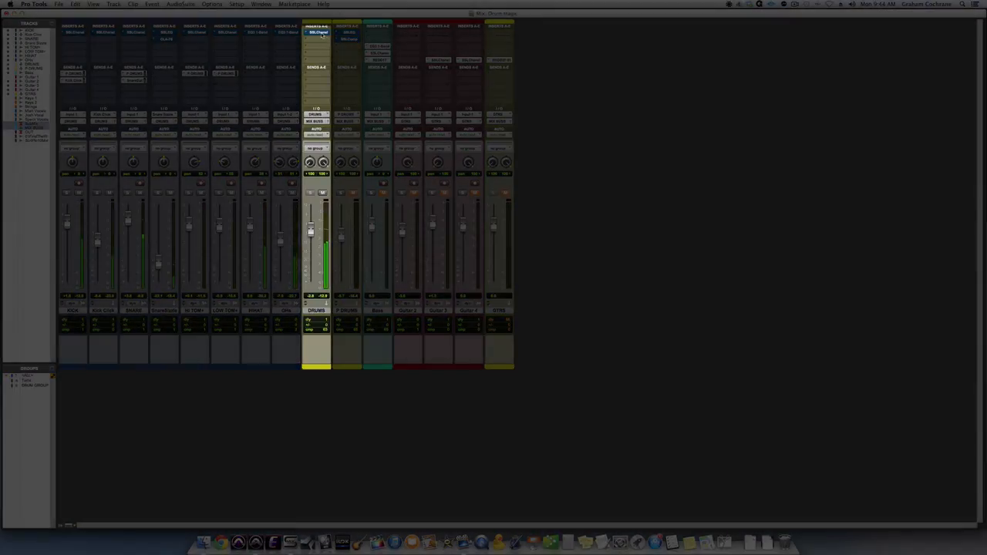
{"action": "left_click", "coordinate": [322, 35]}
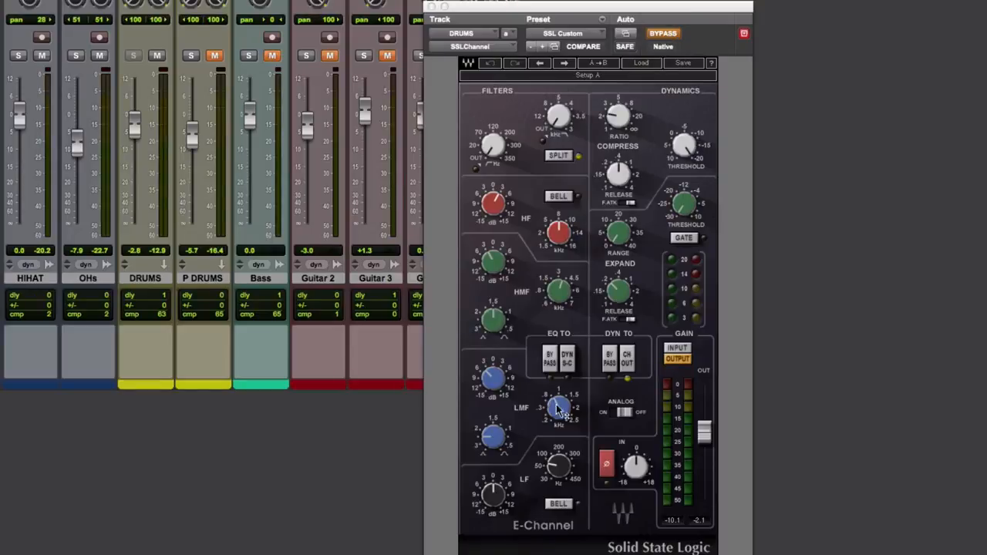
{"action": "mouse_move", "coordinate": [556, 409]}
{"action": "mouse_move", "coordinate": [493, 385]}
{"action": "mouse_move", "coordinate": [559, 294]}
{"action": "mouse_move", "coordinate": [562, 243]}
{"action": "mouse_move", "coordinate": [698, 149]}
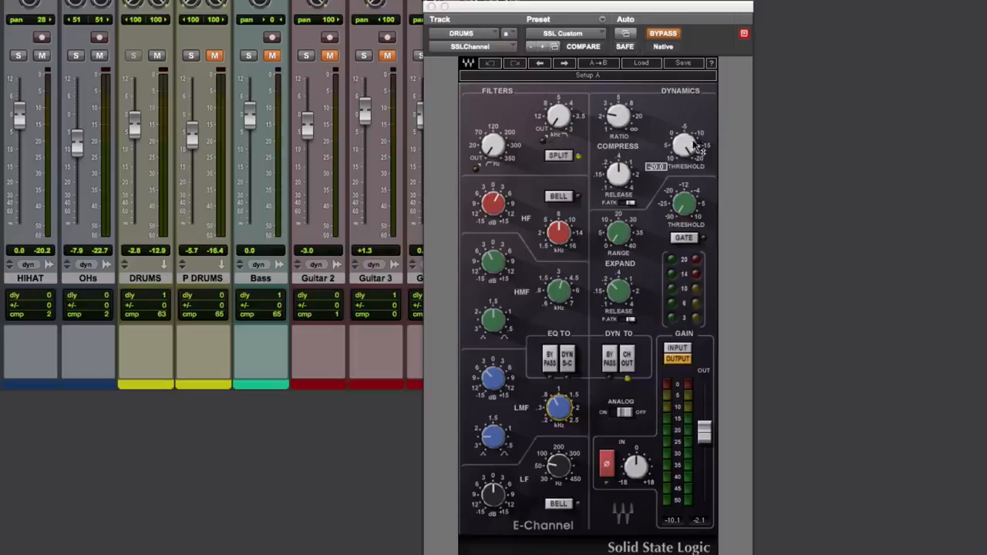
- Compare the DRUMS bus with its SSLChannel active and bypassed, leave it active and close the plug-in window
{"action": "left_click", "coordinate": [668, 35]}
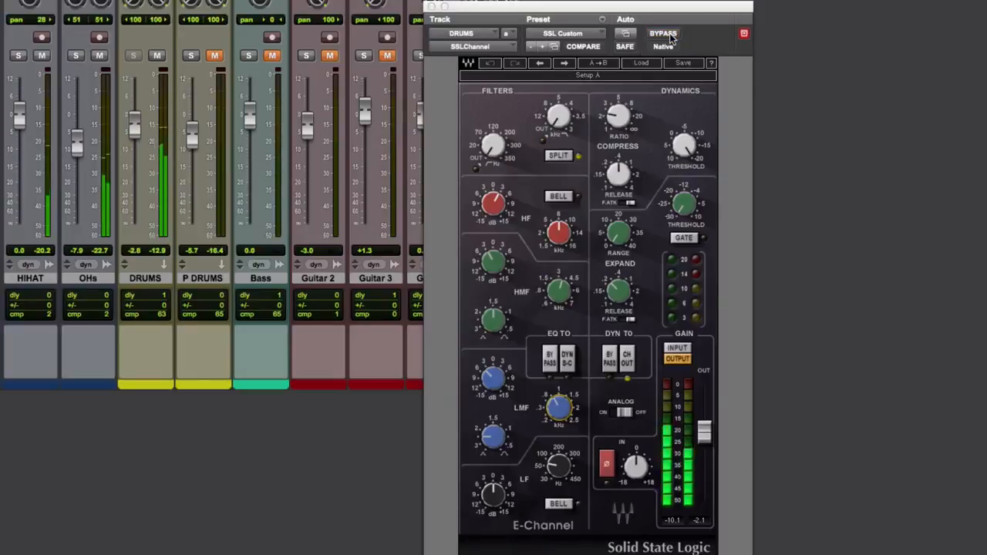
{"action": "left_click", "coordinate": [667, 34]}
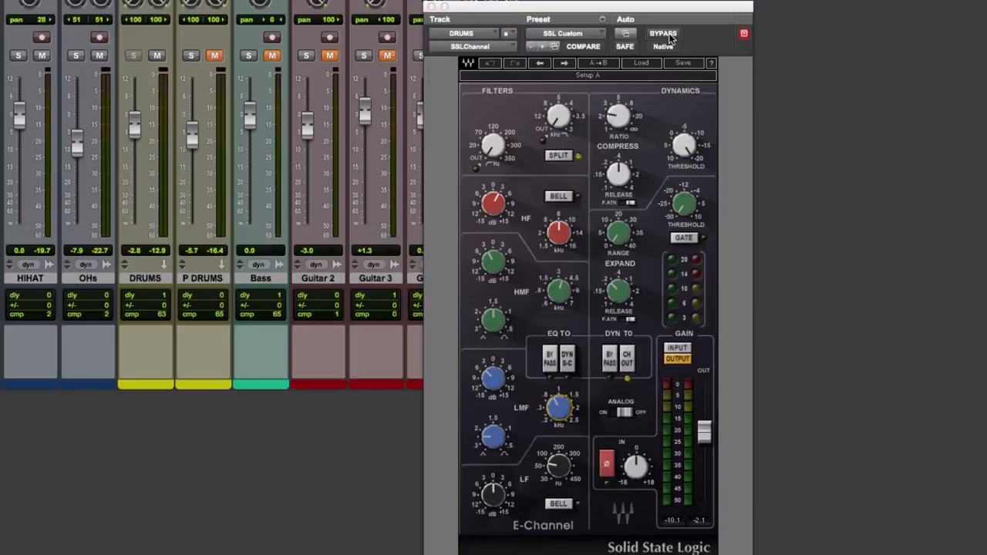
{"action": "left_click", "coordinate": [432, 7]}
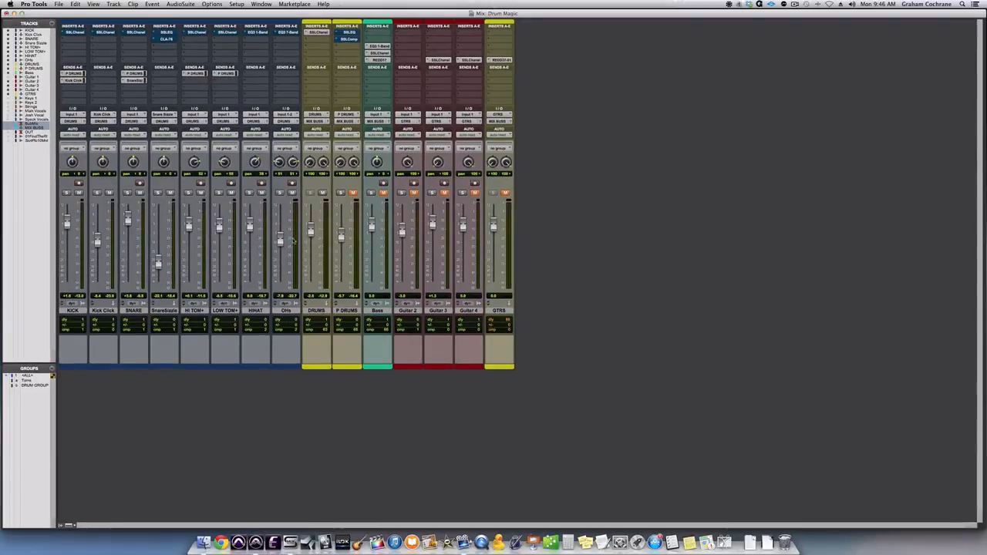
- Open the EQ3 7-Band on the OHs track and take it out of bypass
{"action": "left_click", "coordinate": [279, 193]}
{"action": "left_click", "coordinate": [287, 33]}
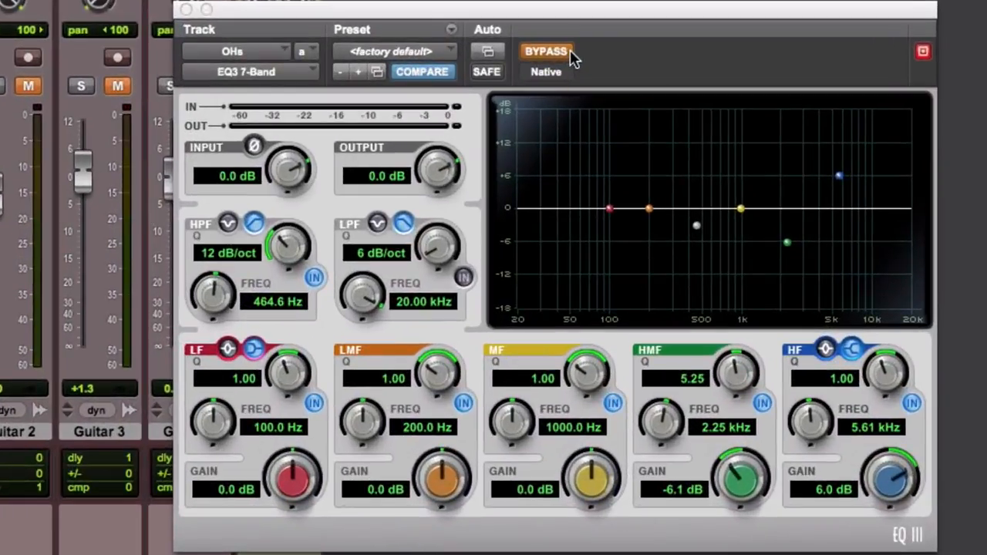
{"action": "left_click", "coordinate": [546, 51]}
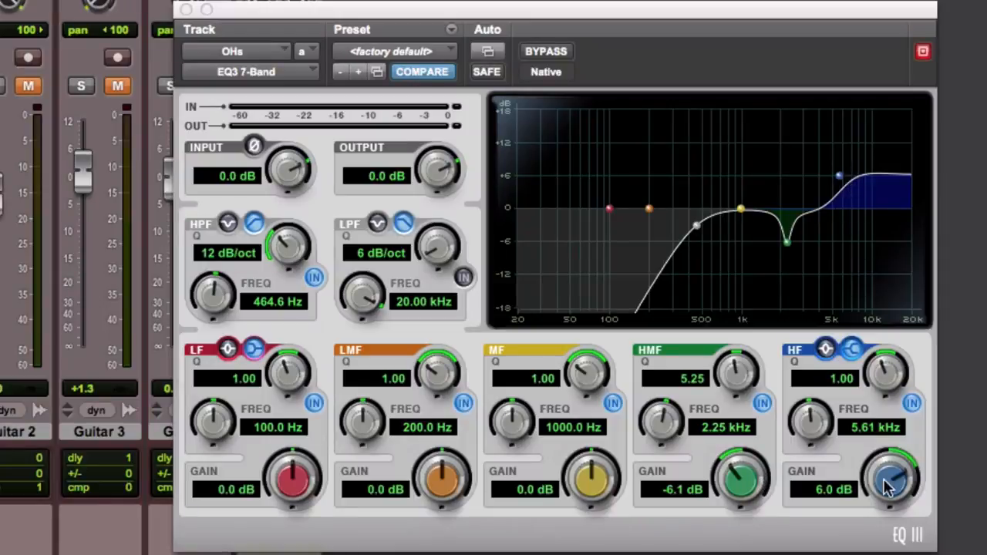
- Compare the overheads repeatedly with the EQ3 7-Band bypassed and active, leave it active and close the plug-in window
{"action": "left_click", "coordinate": [562, 52]}
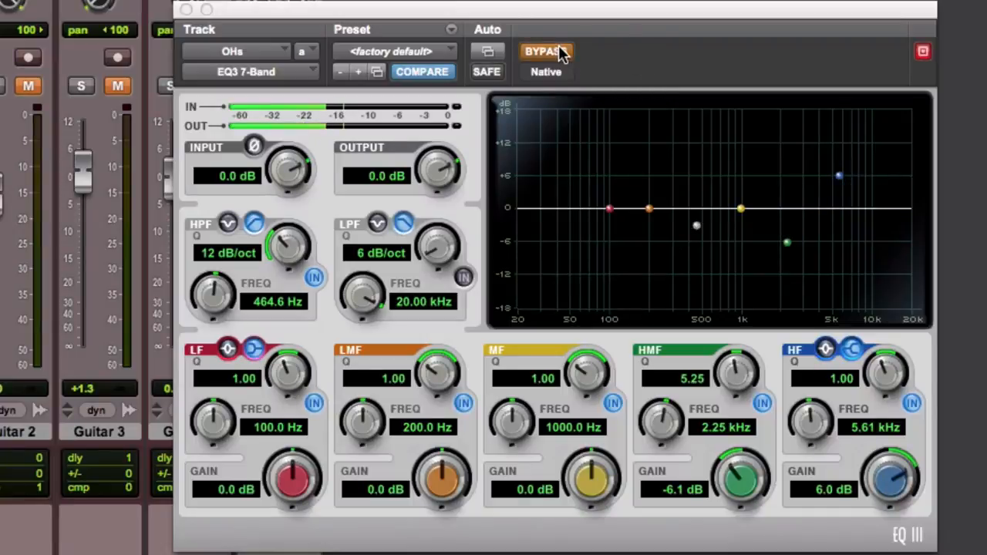
{"action": "left_click", "coordinate": [562, 52]}
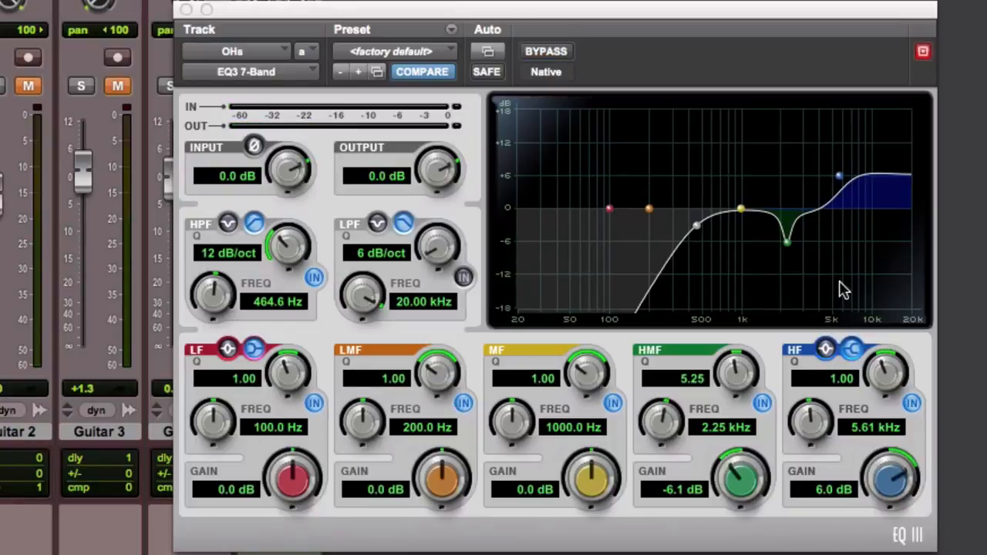
{"action": "left_click", "coordinate": [553, 52]}
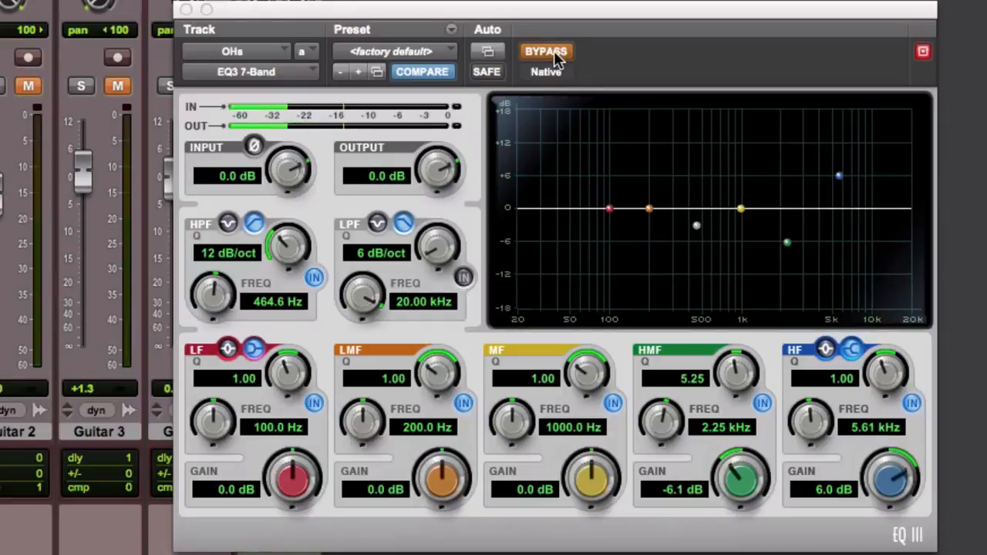
{"action": "left_click", "coordinate": [557, 61]}
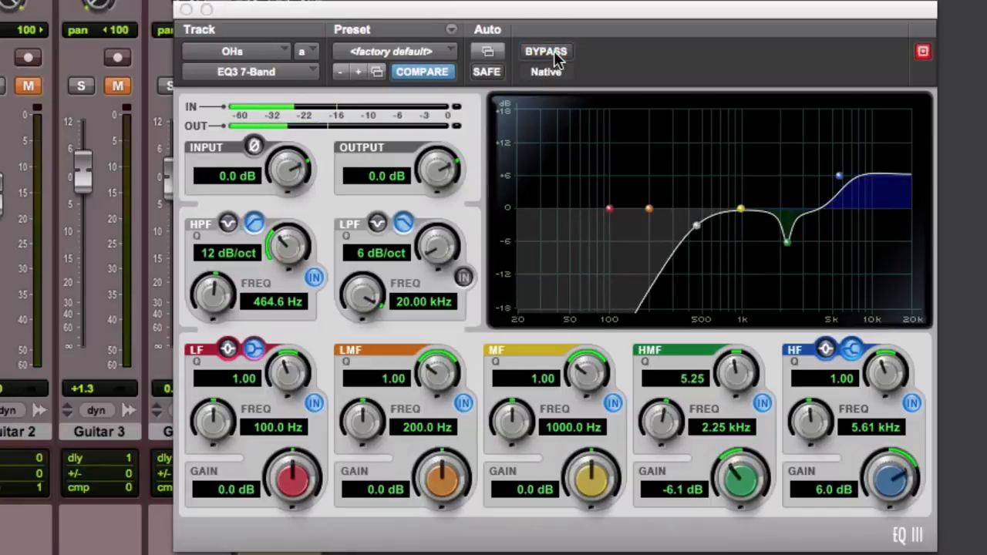
{"action": "left_click", "coordinate": [557, 60]}
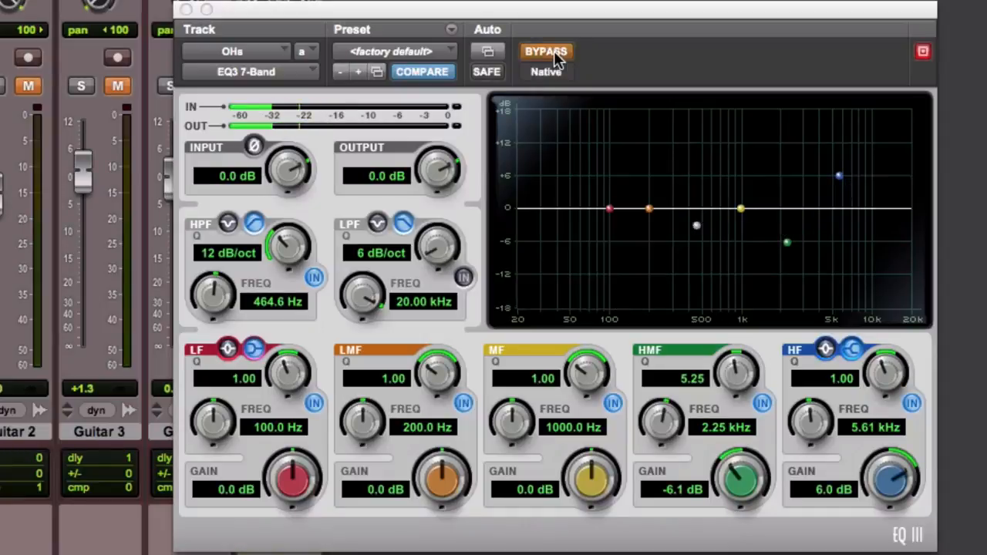
{"action": "left_click", "coordinate": [553, 51]}
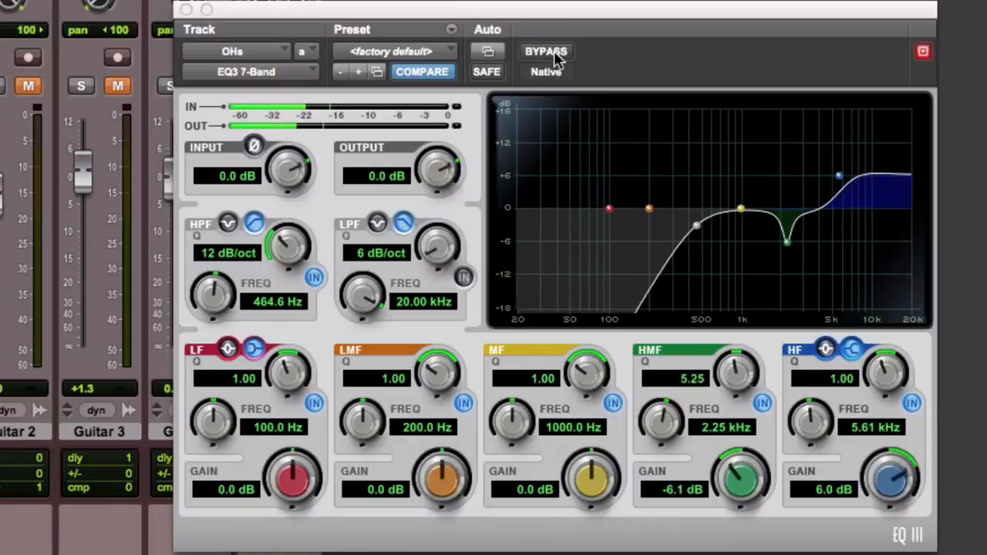
{"action": "left_click", "coordinate": [553, 51]}
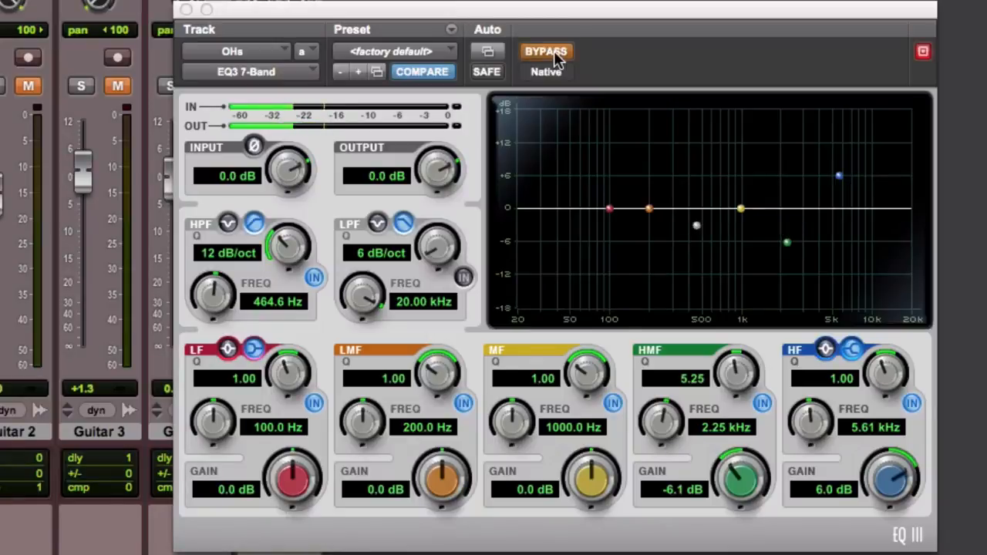
{"action": "left_click", "coordinate": [553, 50]}
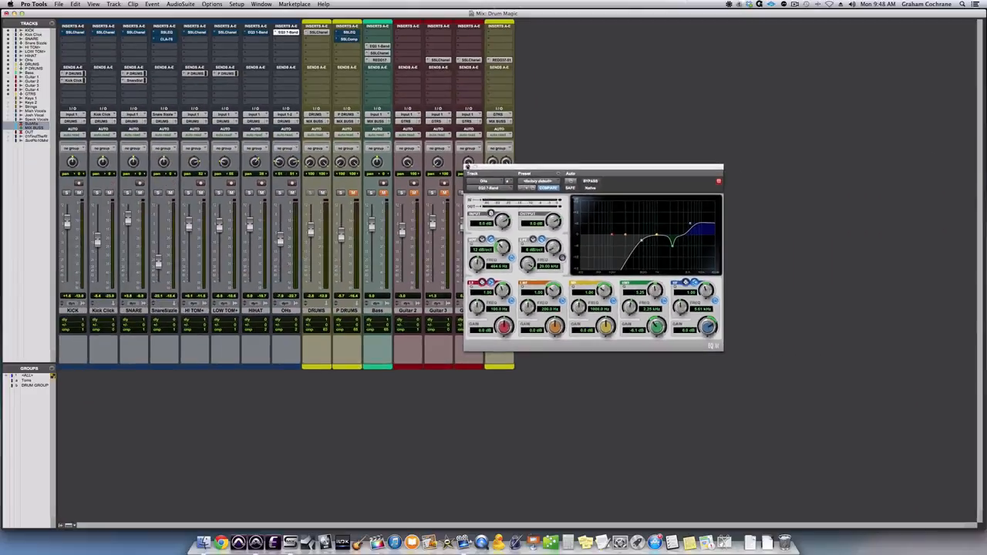
{"action": "left_click", "coordinate": [186, 8]}
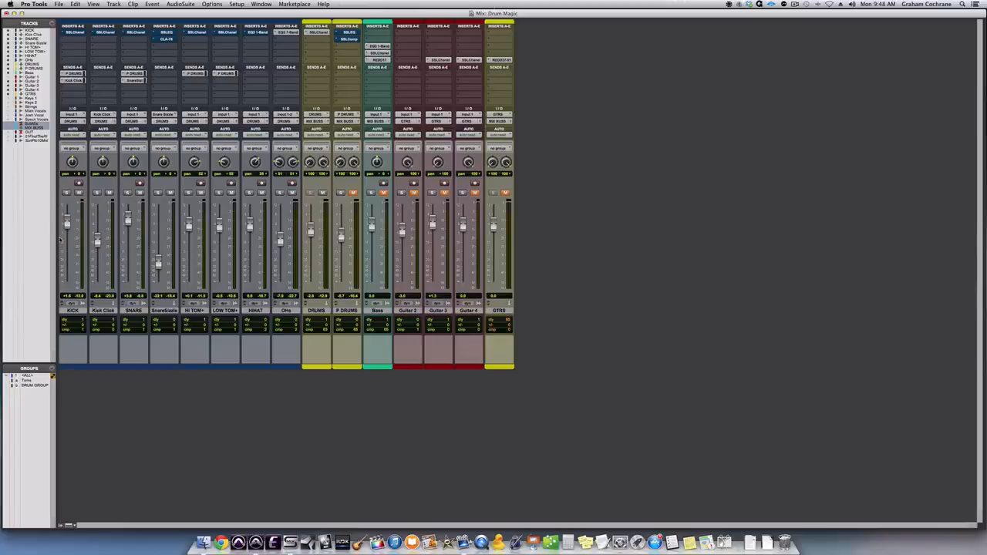
- Open the SSLChannel plug-in on the KICK track, review its LMF and HMF settings and start playback
{"action": "left_click", "coordinate": [78, 32]}
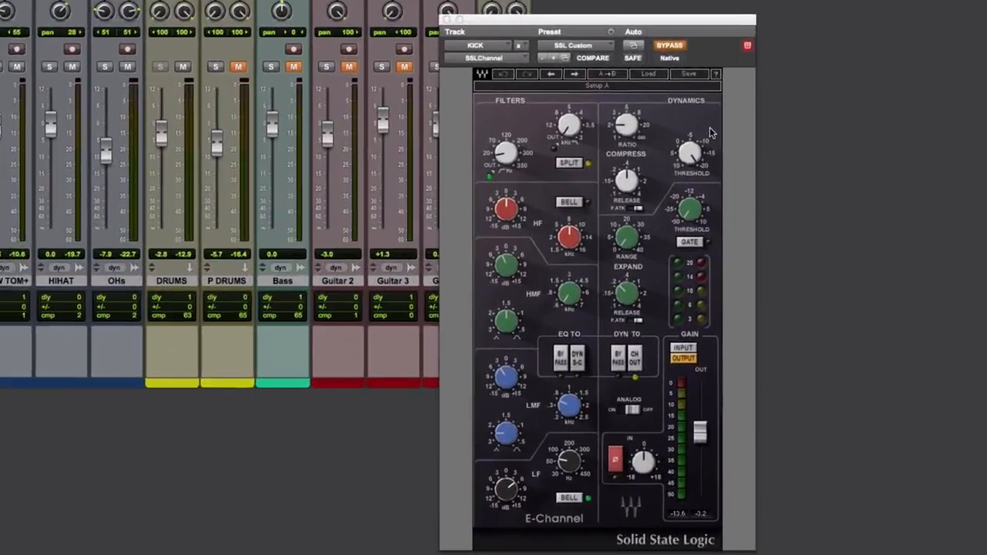
{"action": "mouse_move", "coordinate": [575, 412]}
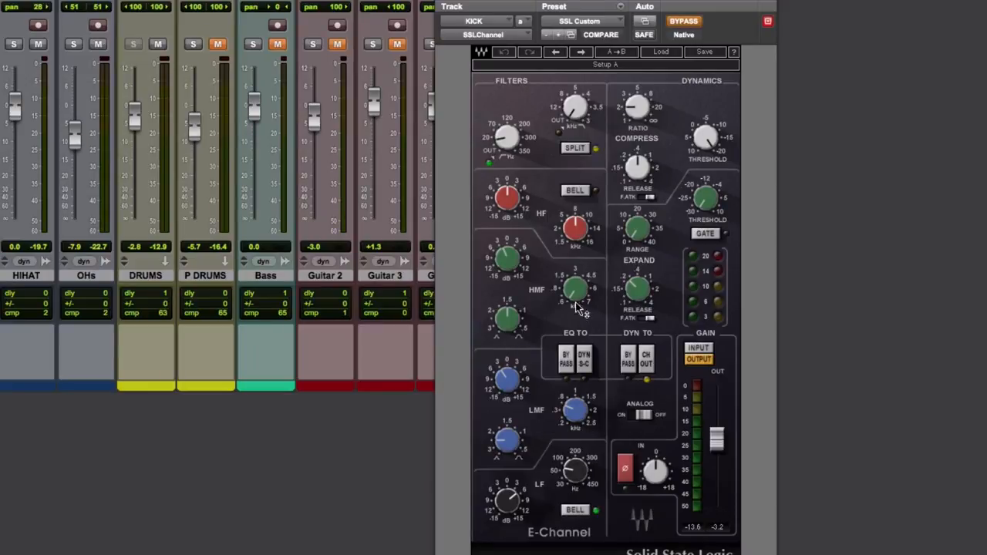
{"action": "mouse_move", "coordinate": [578, 302]}
{"action": "key", "text": "space"}
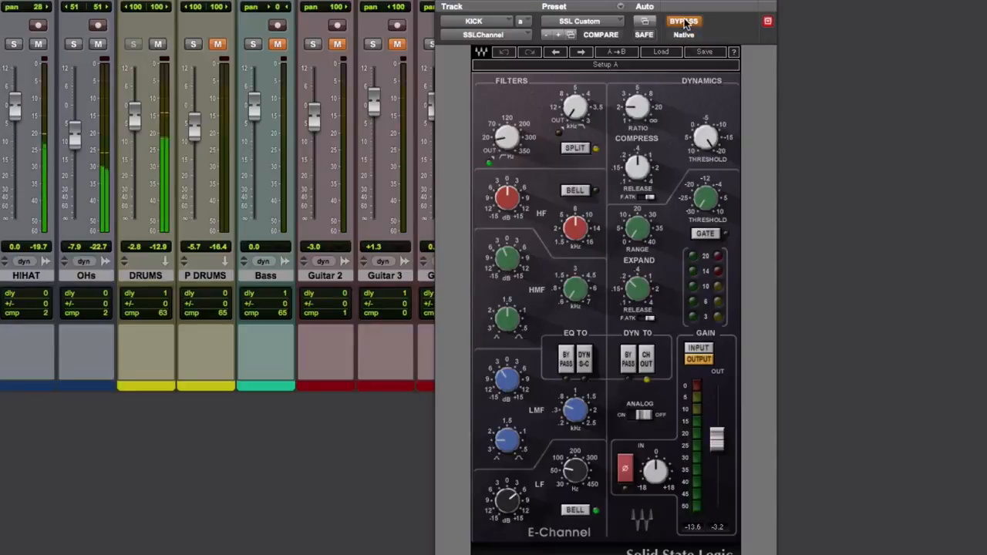
- Compare the kick with its SSLChannel active and bypassed, leave it active, check the LF frequency and close the plug-in window
{"action": "left_click", "coordinate": [684, 22]}
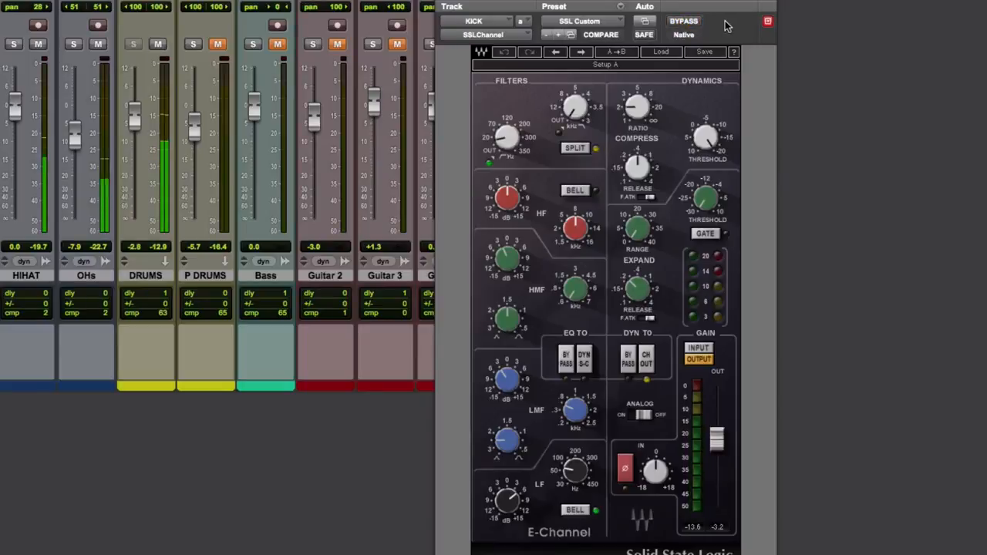
{"action": "left_click", "coordinate": [684, 23]}
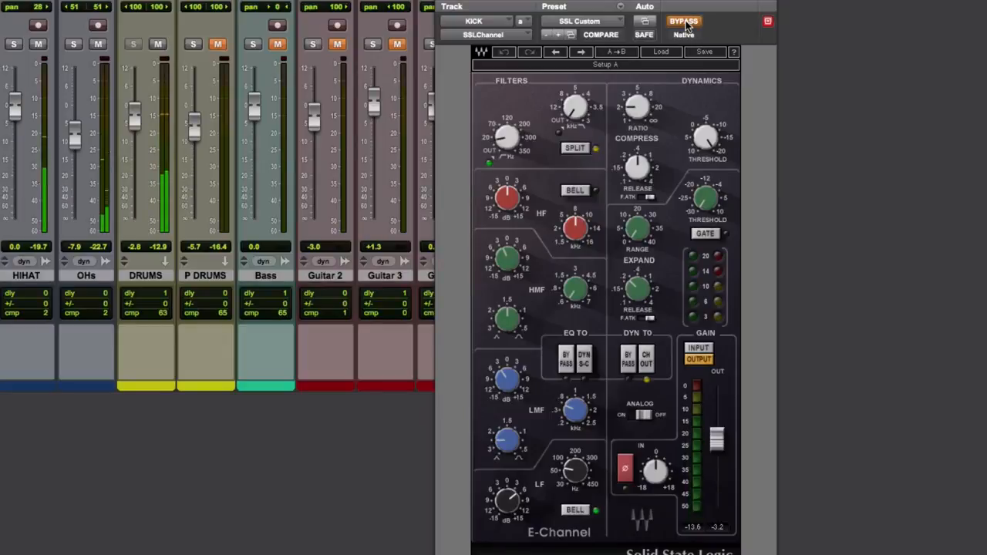
{"action": "left_click", "coordinate": [686, 24]}
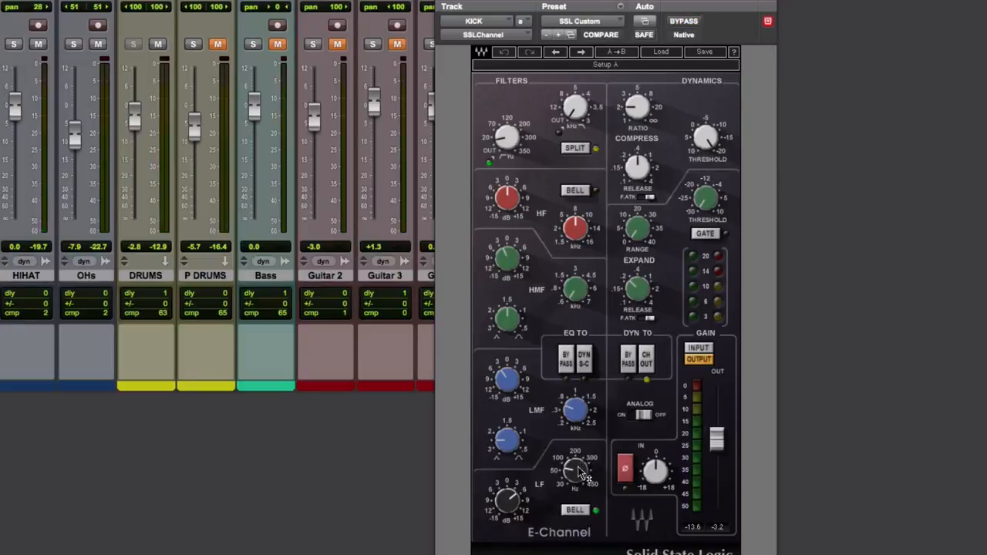
{"action": "mouse_move", "coordinate": [579, 473]}
{"action": "left_click", "coordinate": [447, 4]}
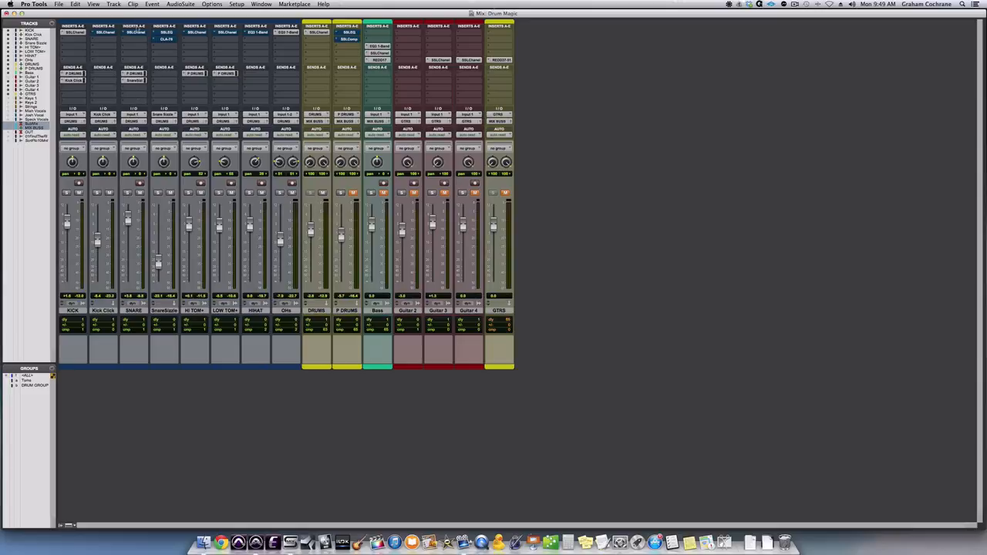
- Open the SSLChannel plug-in on the SNARE track and examine its LF, HMF, HF and high-pass filter settings
{"action": "left_click", "coordinate": [134, 32]}
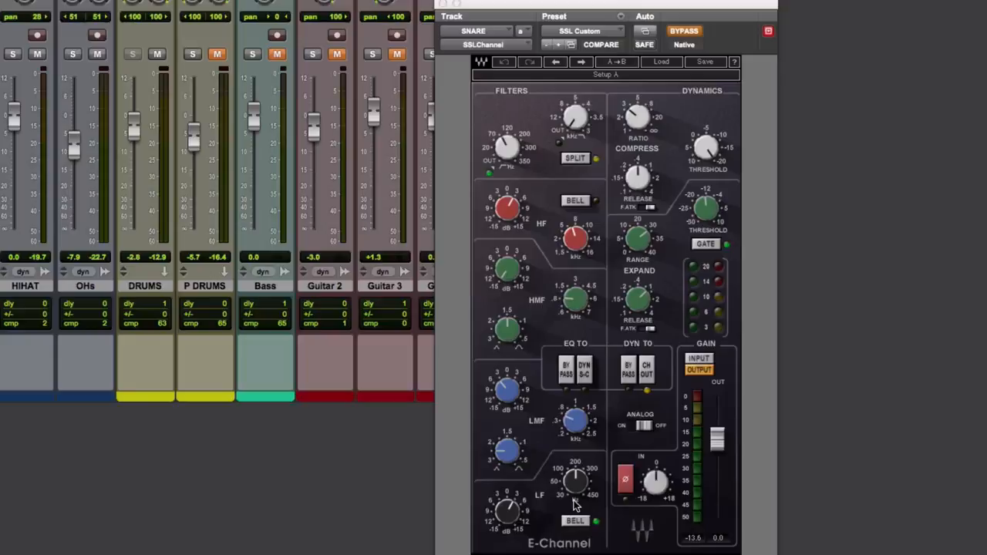
- Compare the snare with its SSLChannel active and bypassed during playback, leaving the plug-in active
{"action": "mouse_move", "coordinate": [586, 485]}
{"action": "mouse_move", "coordinate": [583, 306]}
{"action": "mouse_move", "coordinate": [575, 244]}
{"action": "mouse_move", "coordinate": [520, 159]}
{"action": "left_click", "coordinate": [682, 33]}
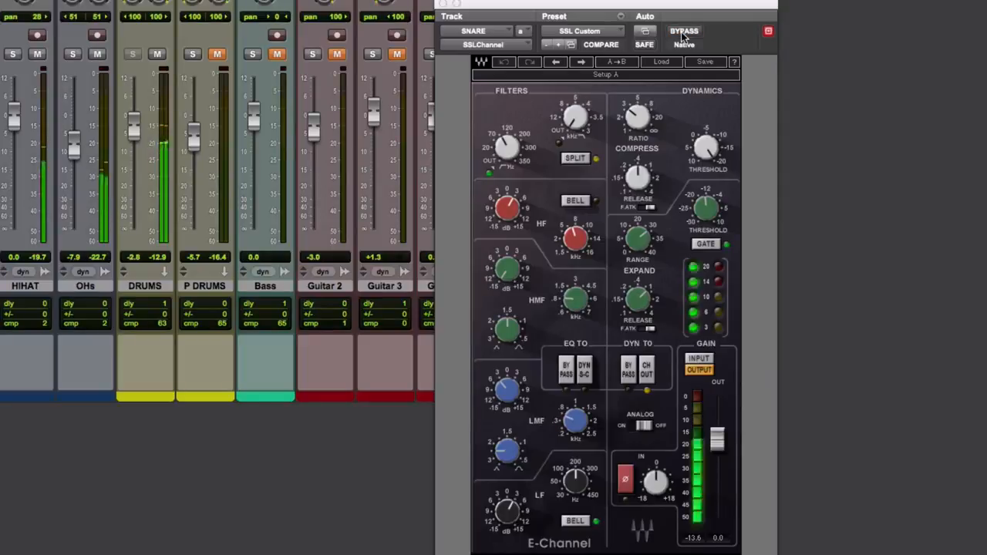
{"action": "left_click", "coordinate": [682, 31]}
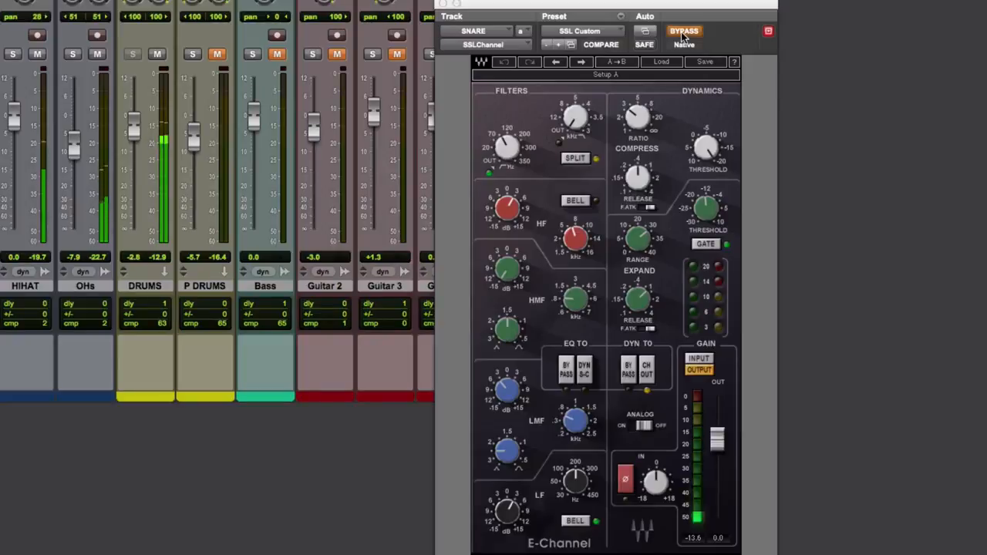
{"action": "left_click", "coordinate": [682, 32]}
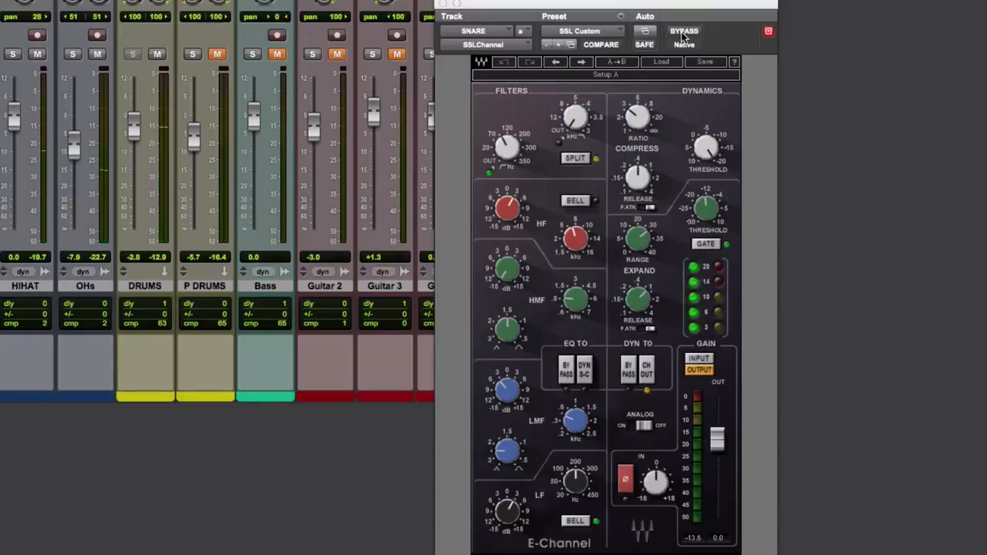
- Check the HMF gain on the SNARE track's SSLChannel during playback, stop playback and close the plug-in window
{"action": "mouse_move", "coordinate": [515, 277]}
{"action": "key", "text": "space"}
{"action": "left_click", "coordinate": [512, 273]}
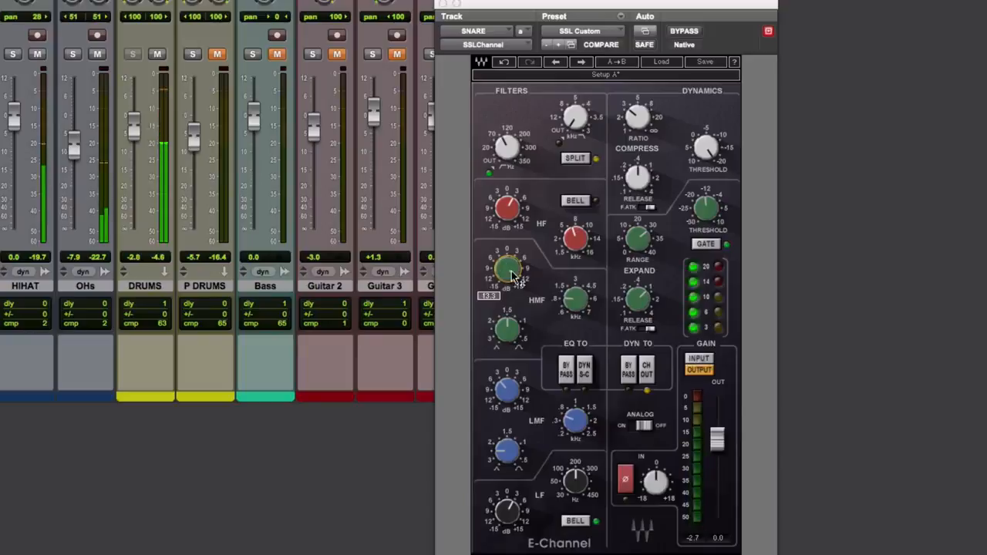
{"action": "key", "text": "space"}
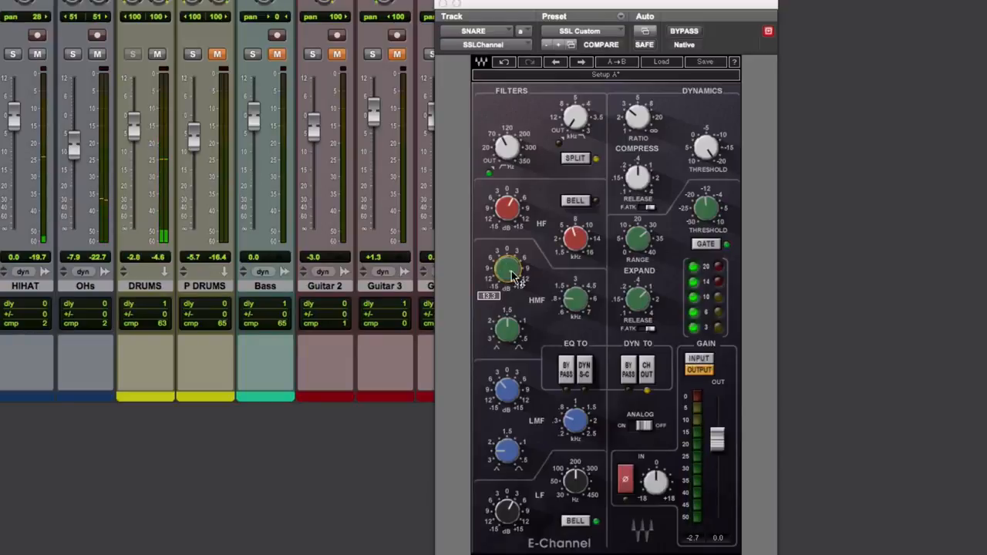
{"action": "left_click", "coordinate": [512, 273]}
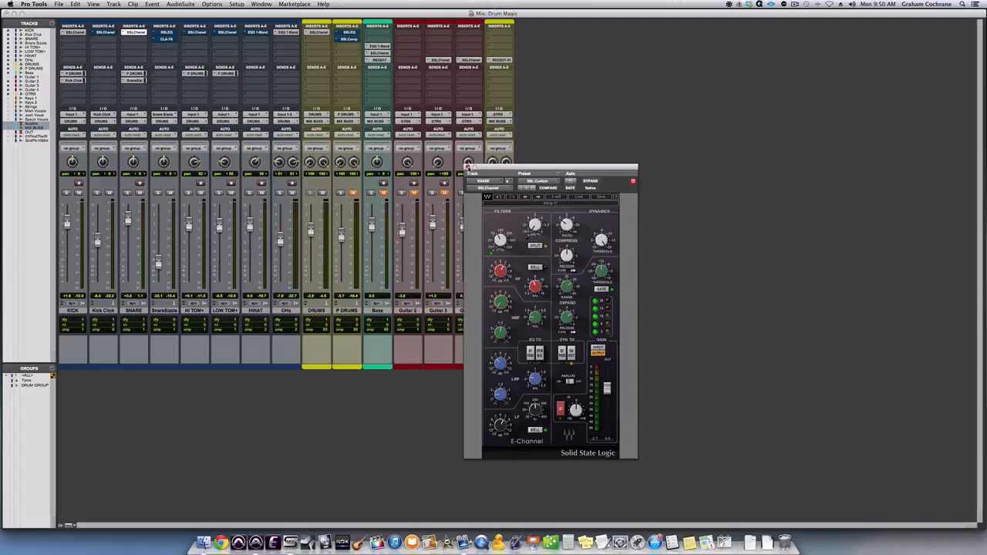
{"action": "left_click", "coordinate": [443, 3]}
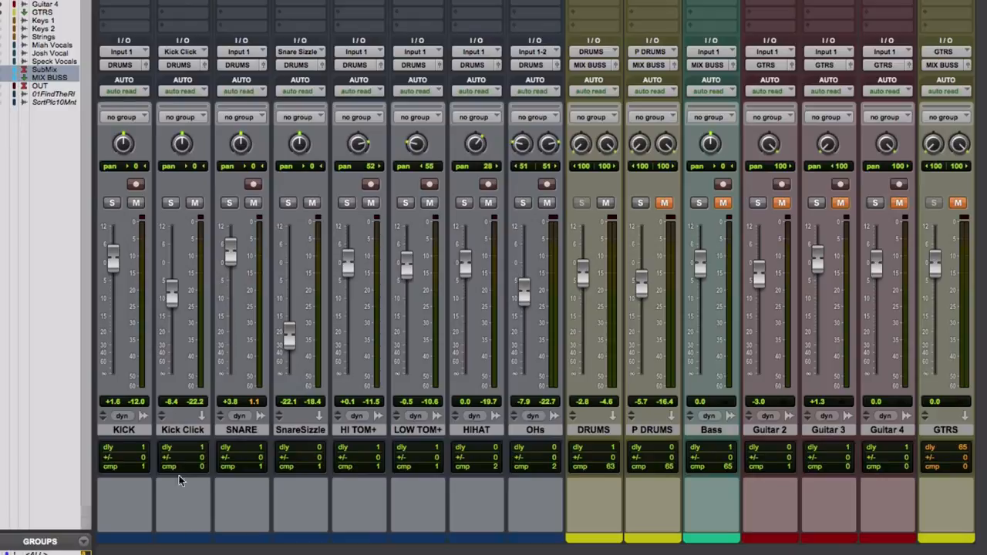
- Open the SSLChannel plug-in on the Kick Click track and examine its HMF frequency, HMF gain and dynamics threshold settings
{"action": "left_click", "coordinate": [189, 430]}
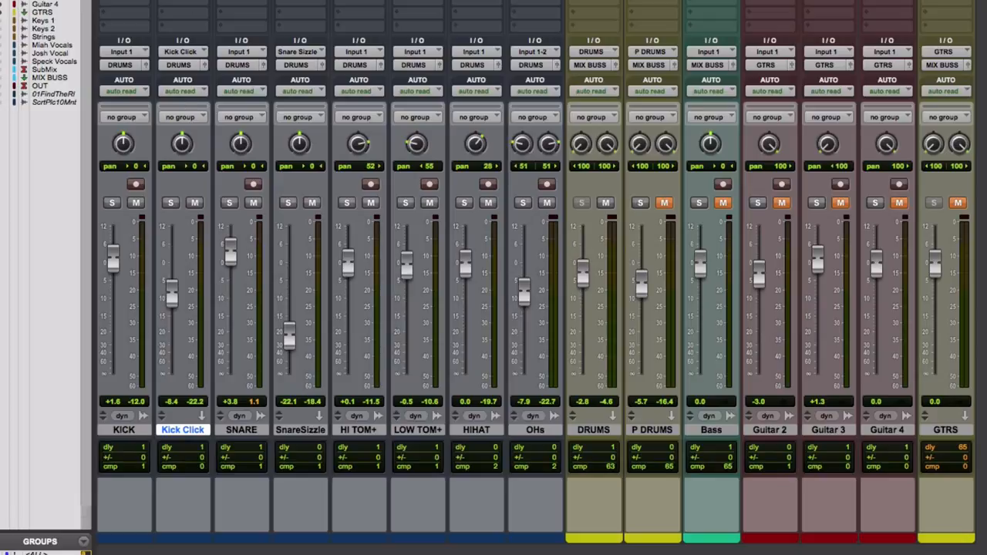
{"action": "left_click", "coordinate": [182, 2]}
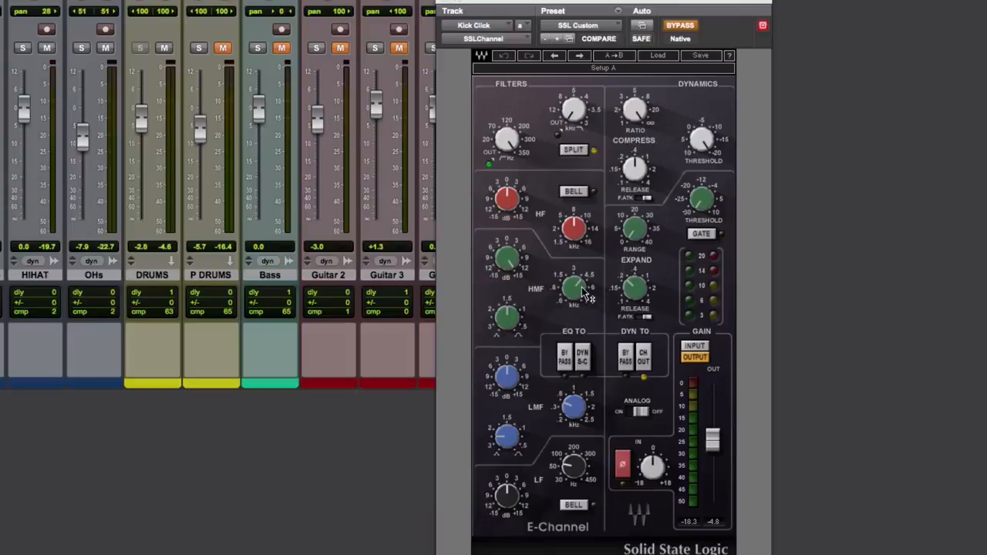
{"action": "mouse_move", "coordinate": [586, 297]}
{"action": "mouse_move", "coordinate": [509, 261]}
{"action": "mouse_move", "coordinate": [713, 161]}
- Compare the Kick Click track with its SSLChannel active and bypassed, leaving the plug-in active
{"action": "left_click", "coordinate": [681, 26]}
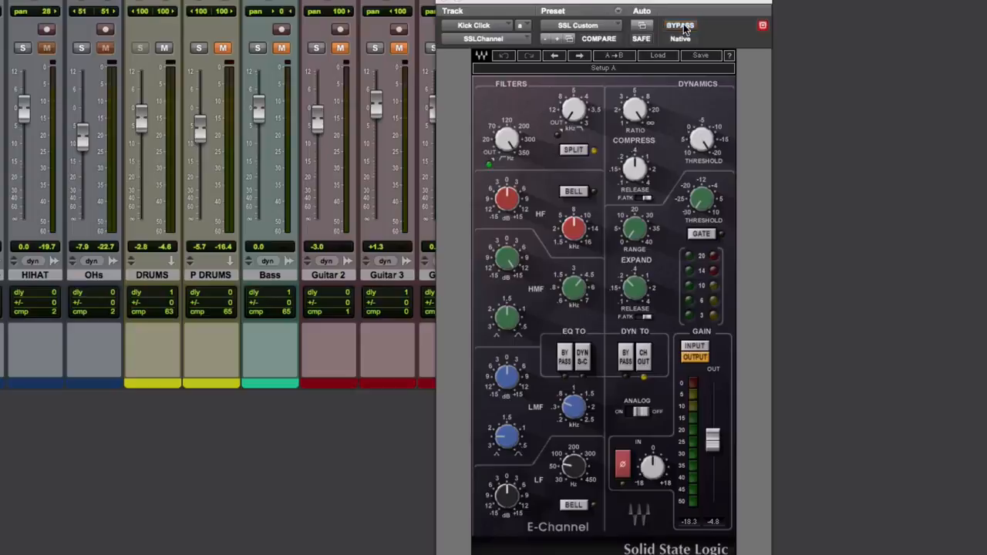
{"action": "left_click", "coordinate": [682, 26]}
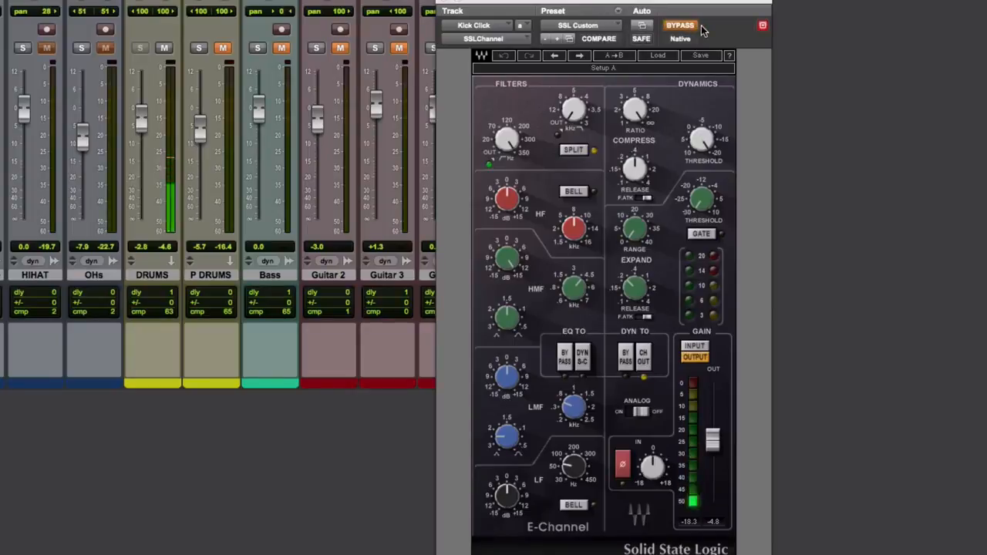
{"action": "left_click", "coordinate": [686, 26]}
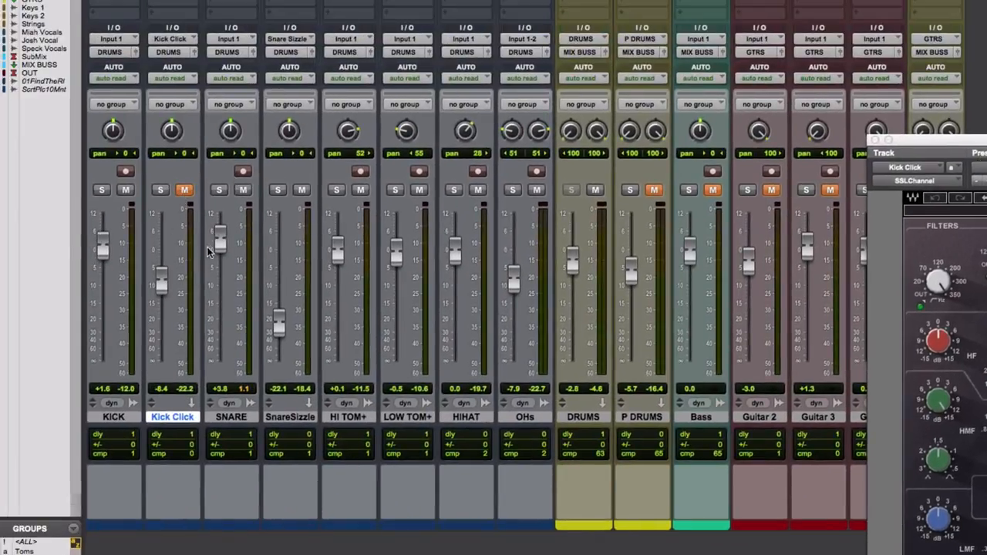
- Compare the drums with the Kick Click track muted and unmuted during playback, leave it unmuted and close its plug-in window
{"action": "key", "text": "space"}
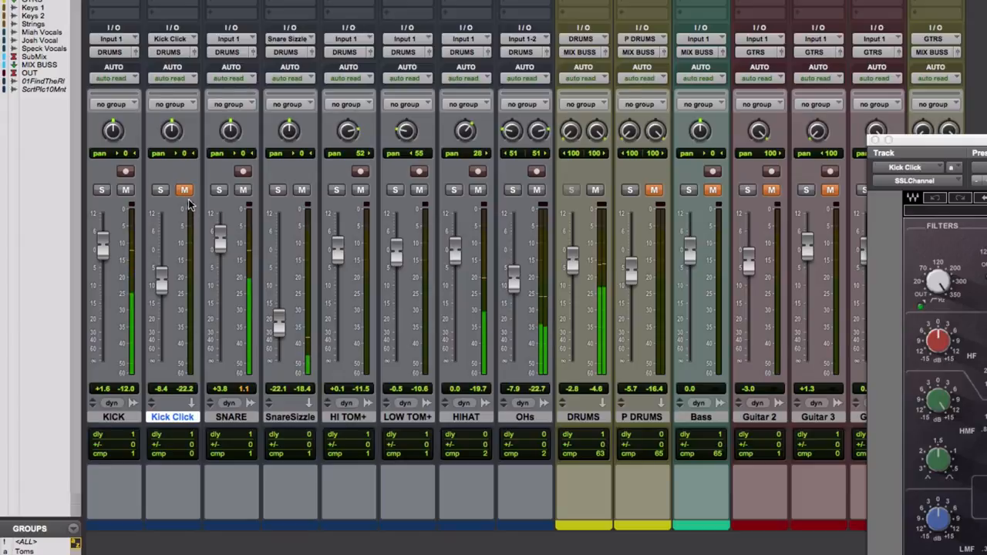
{"action": "left_click", "coordinate": [185, 190]}
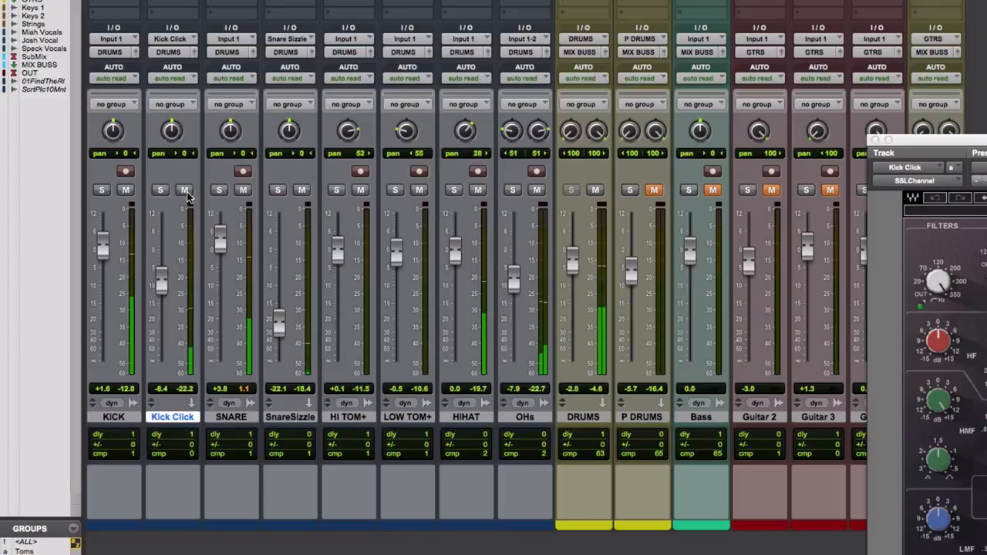
{"action": "left_click", "coordinate": [185, 190]}
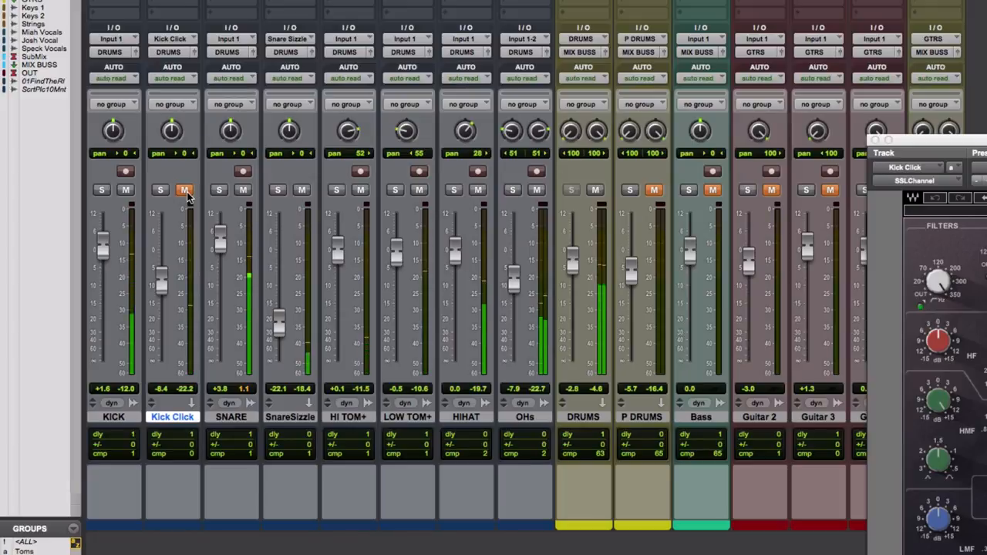
{"action": "left_click", "coordinate": [185, 190]}
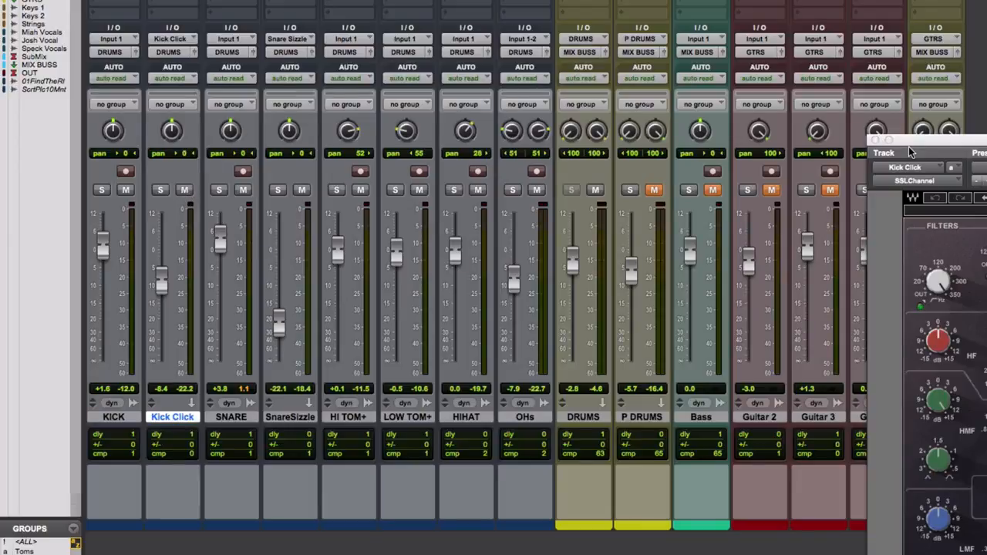
{"action": "left_click", "coordinate": [874, 140]}
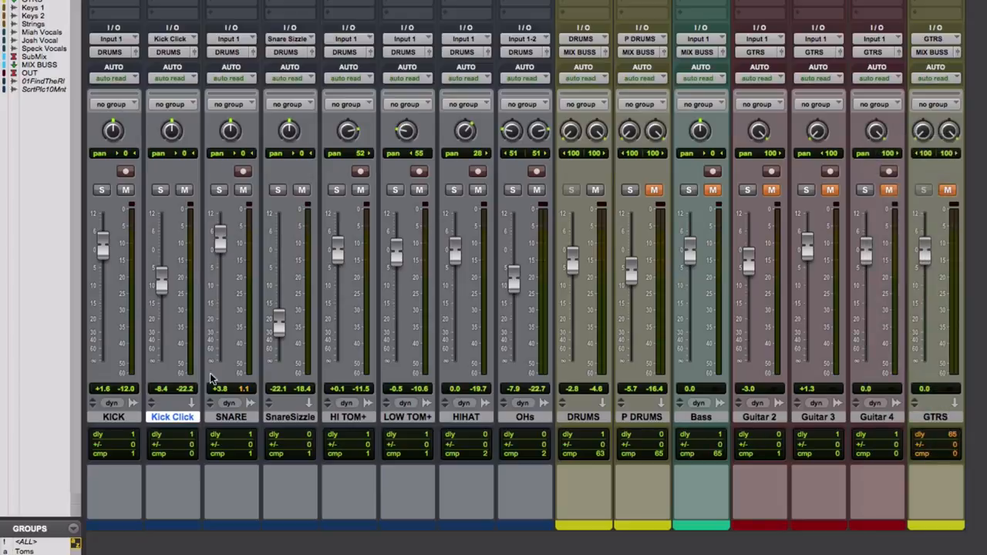
- Open the SSLEQ plug-in on the SnareSizzle track, examine its high-pass and HMF frequency settings, and take it out of bypass
{"action": "left_click", "coordinate": [298, 420]}
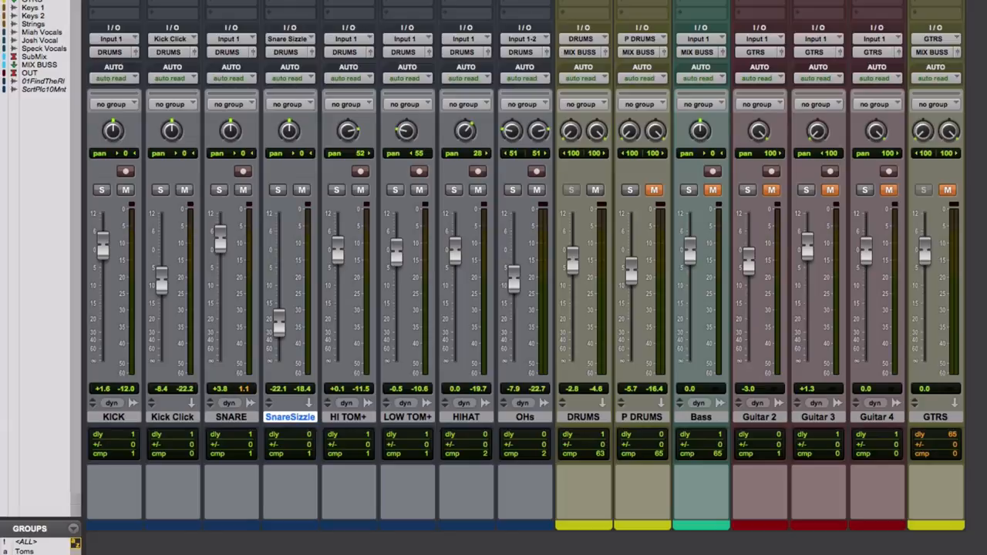
{"action": "left_click", "coordinate": [287, 1]}
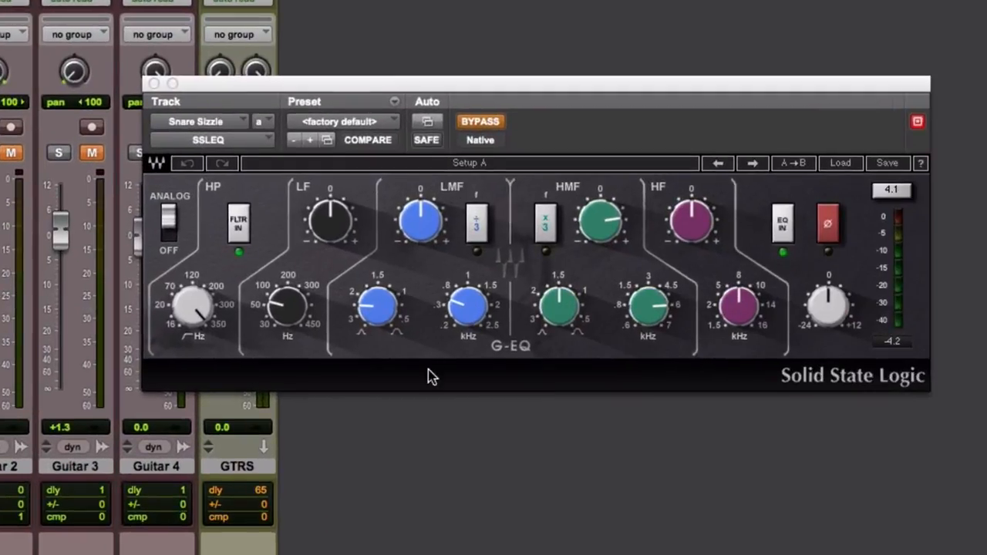
{"action": "mouse_move", "coordinate": [206, 325]}
{"action": "mouse_move", "coordinate": [653, 319]}
{"action": "left_click", "coordinate": [484, 123]}
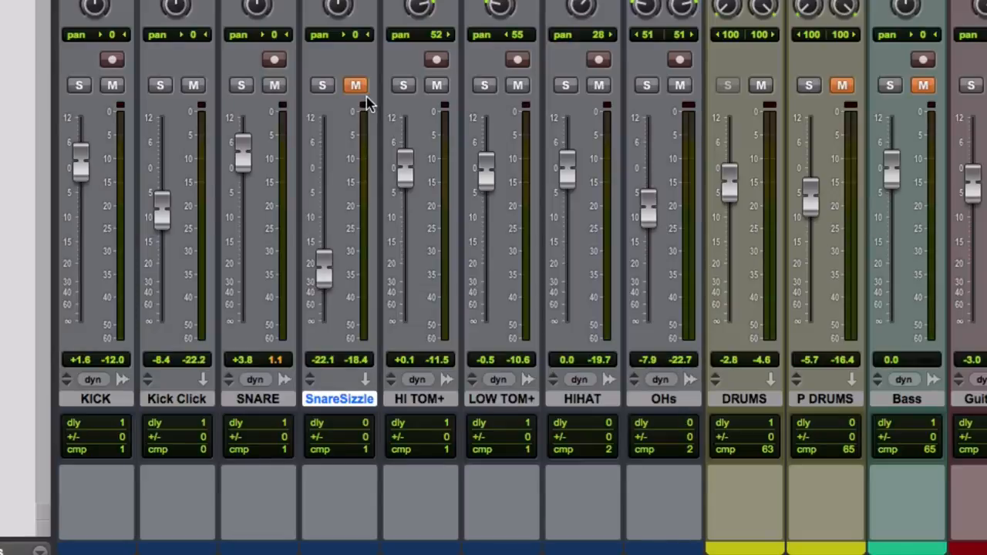
- Compare the drums with the SnareSizzle track muted and unmuted during playback, leaving it unmuted
{"action": "key", "text": "space"}
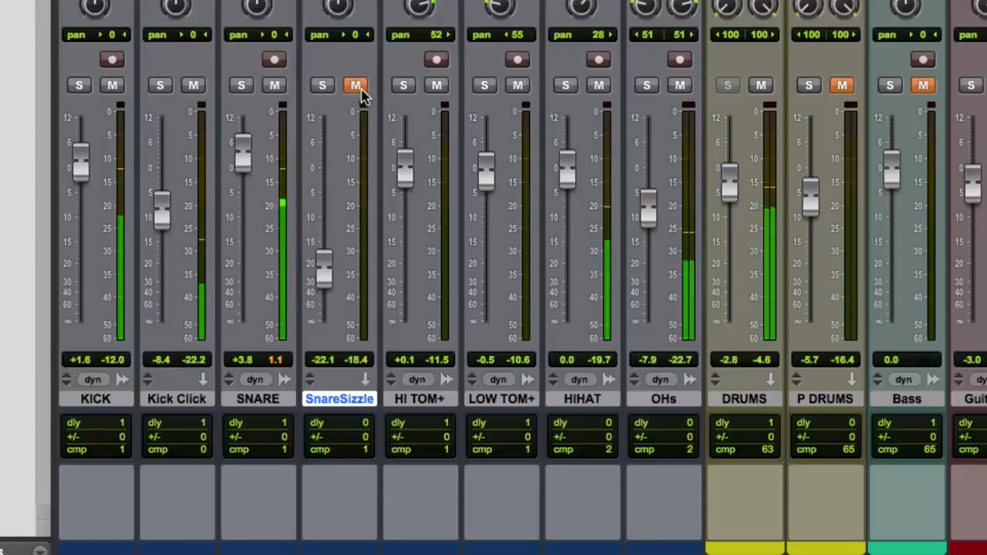
{"action": "left_click", "coordinate": [356, 86]}
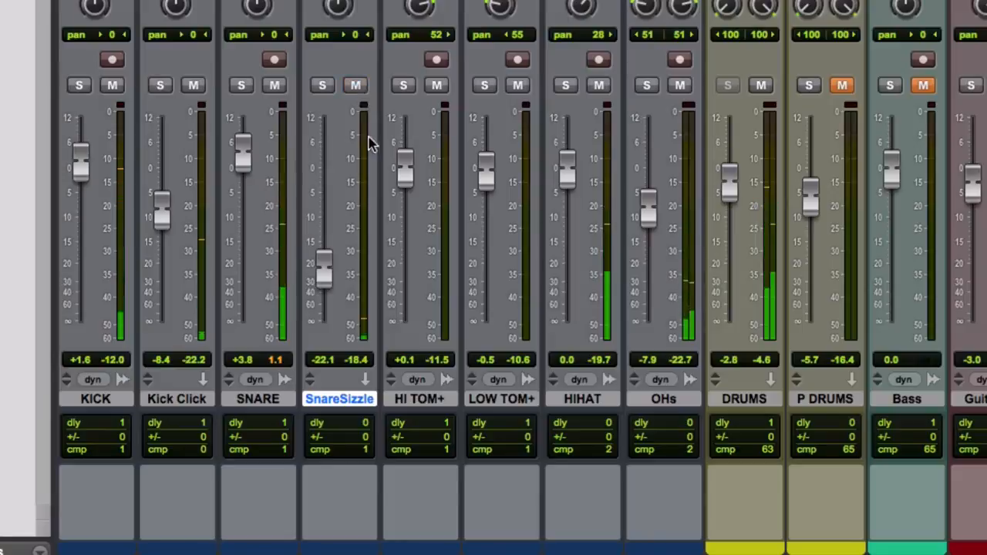
{"action": "left_click", "coordinate": [360, 90]}
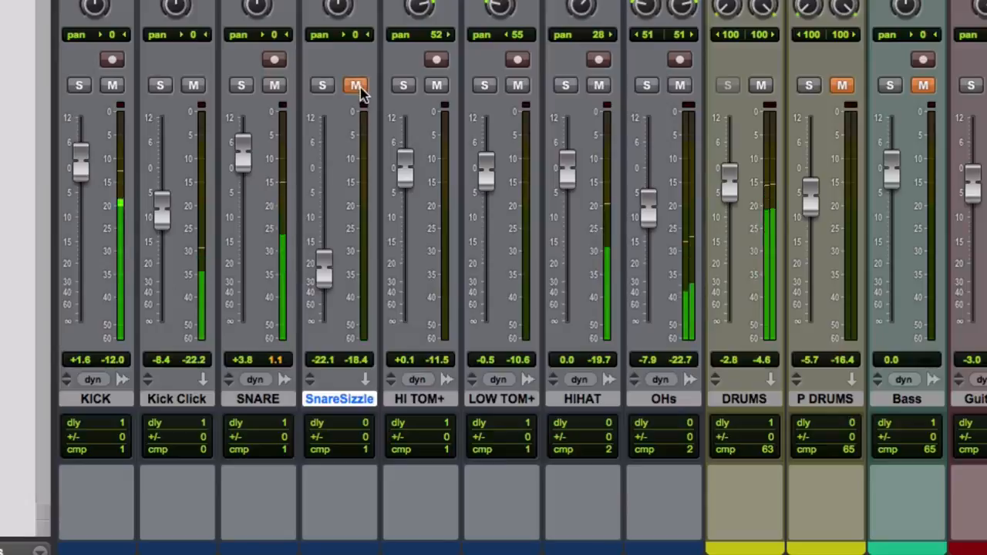
{"action": "left_click", "coordinate": [356, 87]}
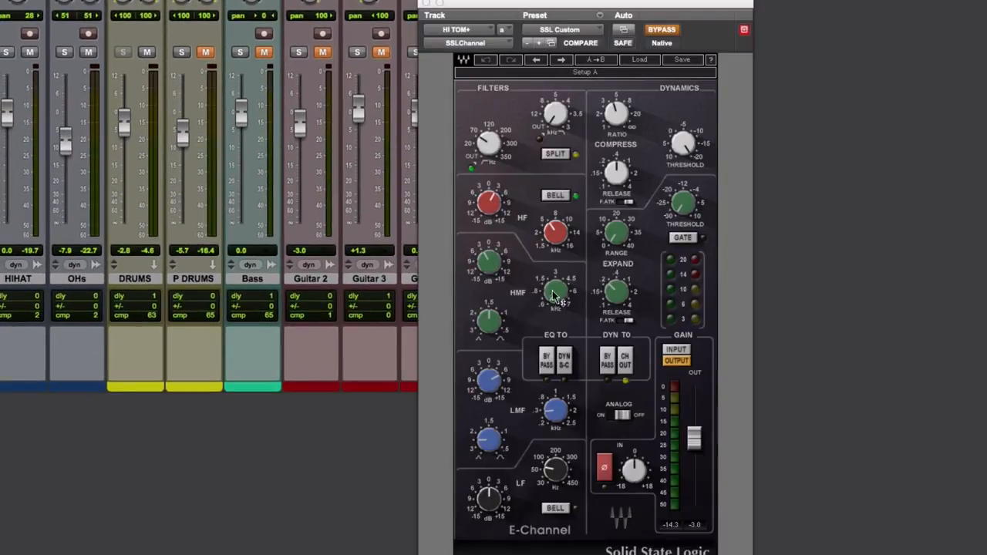
- Examine the HMF, LMF and HF frequency settings of the HI TOM+ SSLChannel and close the plug-in window
{"action": "mouse_move", "coordinate": [558, 308]}
{"action": "mouse_move", "coordinate": [563, 411]}
{"action": "mouse_move", "coordinate": [556, 237]}
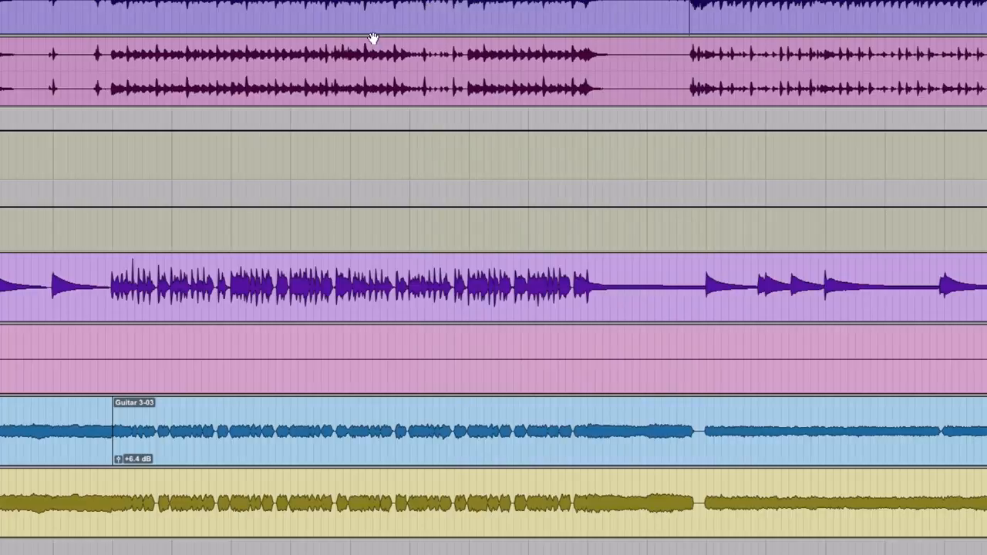
- Locate the short tom fill on the HI TOM+ and LOW TOM+ tracks in the timeline and select it for playback
{"action": "scroll", "coordinate": [296, 40], "scroll_direction": "up", "scroll_amount": 3}
{"action": "scroll", "coordinate": [296, 42], "scroll_direction": "right", "scroll_amount": 1}
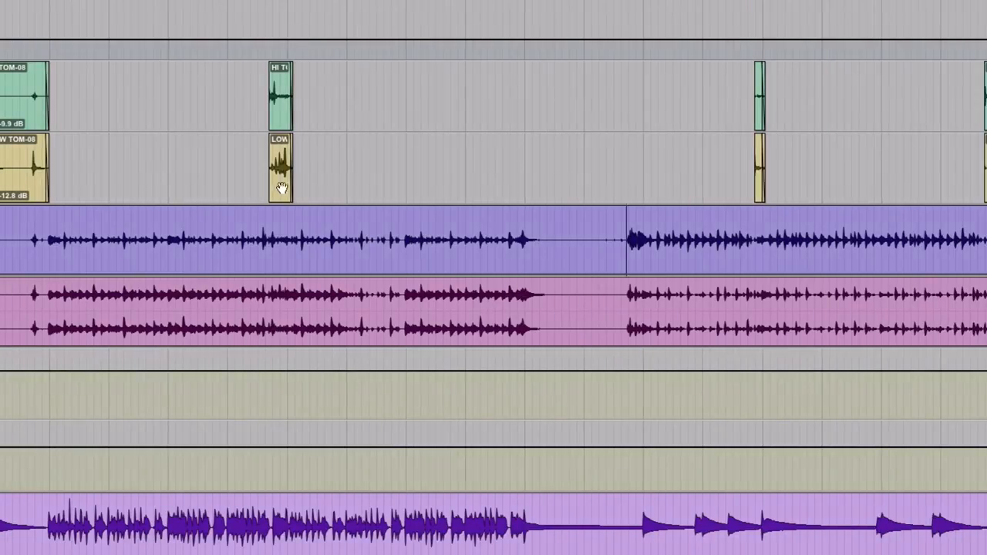
{"action": "left_click", "coordinate": [279, 183]}
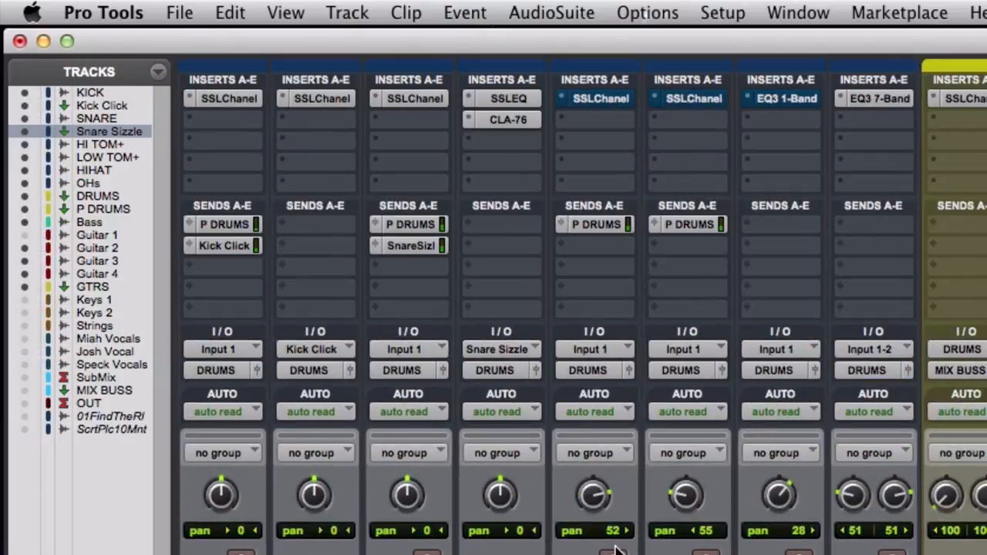
- Compare the tom fill with the SSLChannel plug-ins on HI TOM+ and LOW TOM+ active and bypassed, leaving both active
{"action": "left_click", "coordinate": [590, 94], "text": "super"}
{"action": "left_click", "coordinate": [676, 97], "text": "super"}
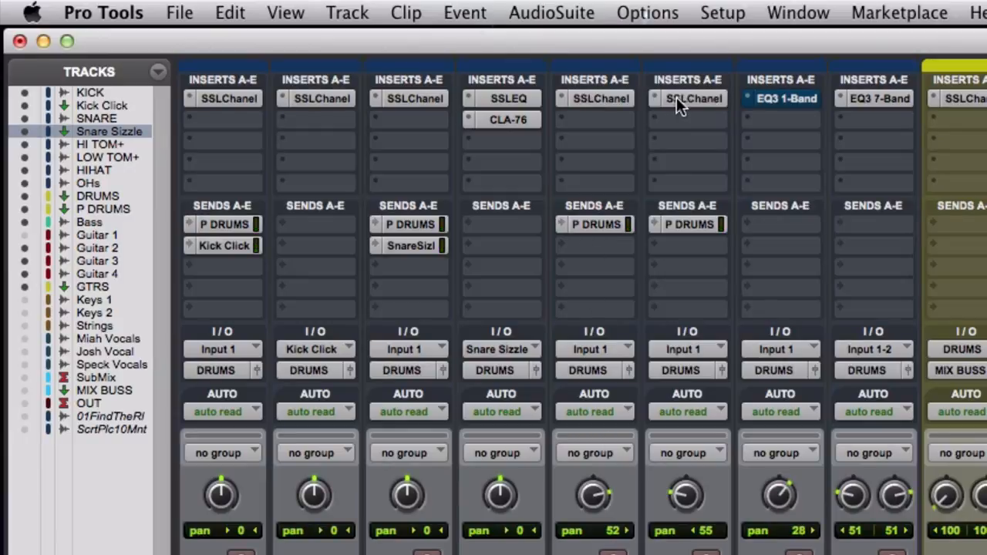
{"action": "left_click", "coordinate": [615, 96], "text": "super"}
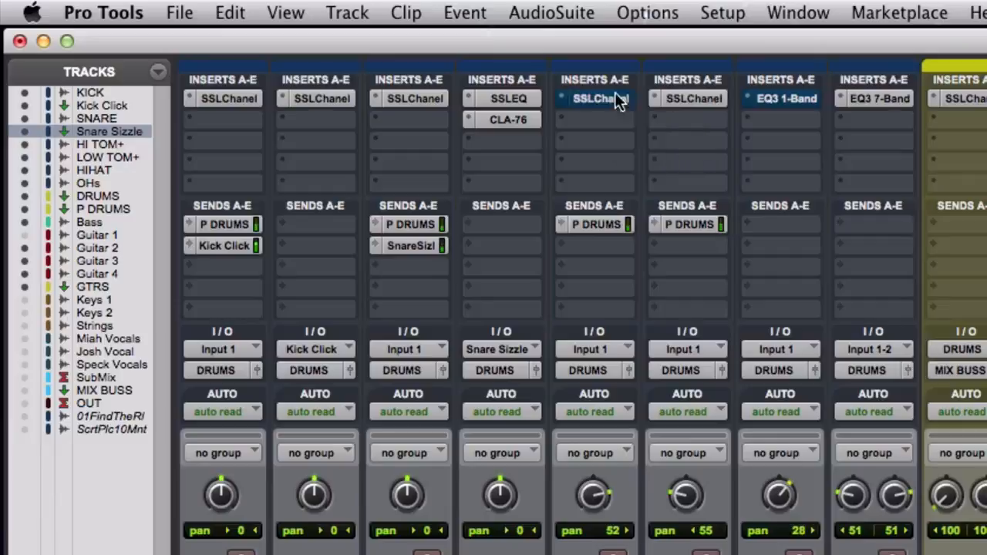
{"action": "left_click", "coordinate": [689, 97], "text": "super"}
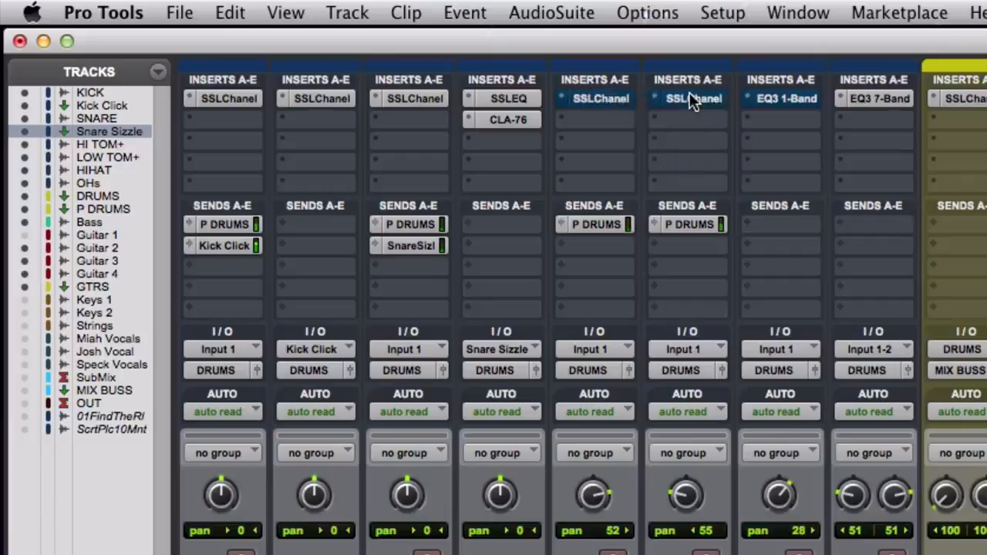
{"action": "left_click", "coordinate": [599, 97], "text": "super"}
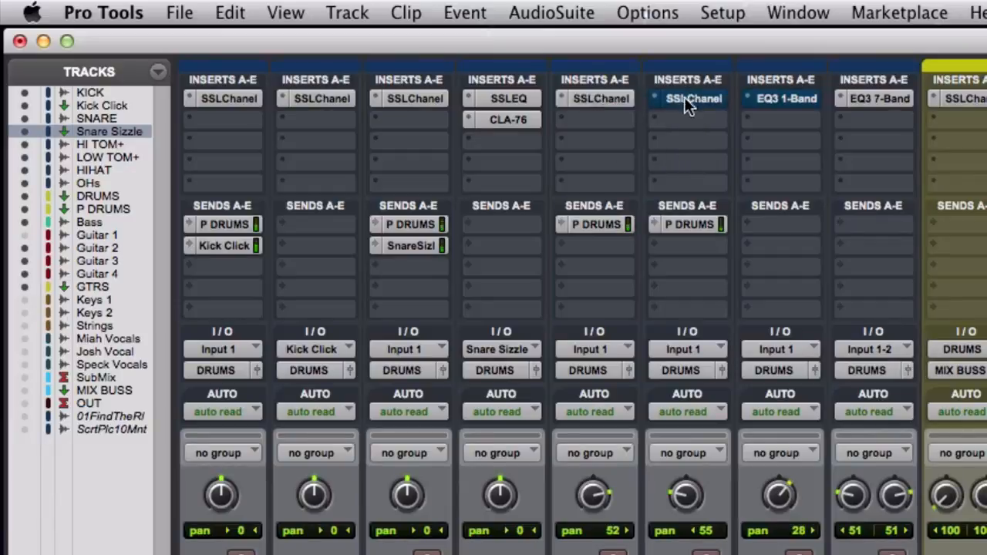
{"action": "left_click", "coordinate": [684, 99], "text": "super"}
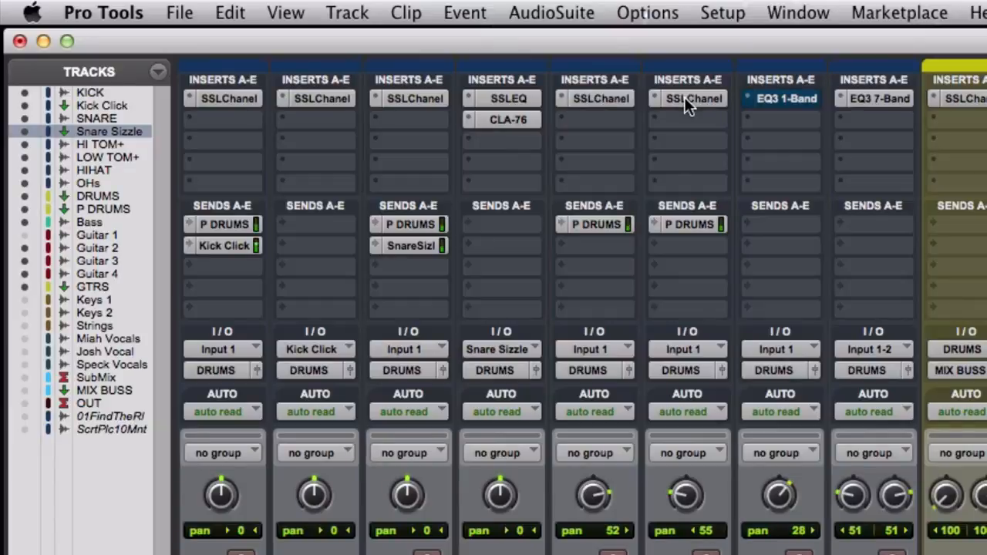
{"action": "left_click", "coordinate": [683, 96], "text": "super"}
{"action": "left_click", "coordinate": [627, 97], "text": "super"}
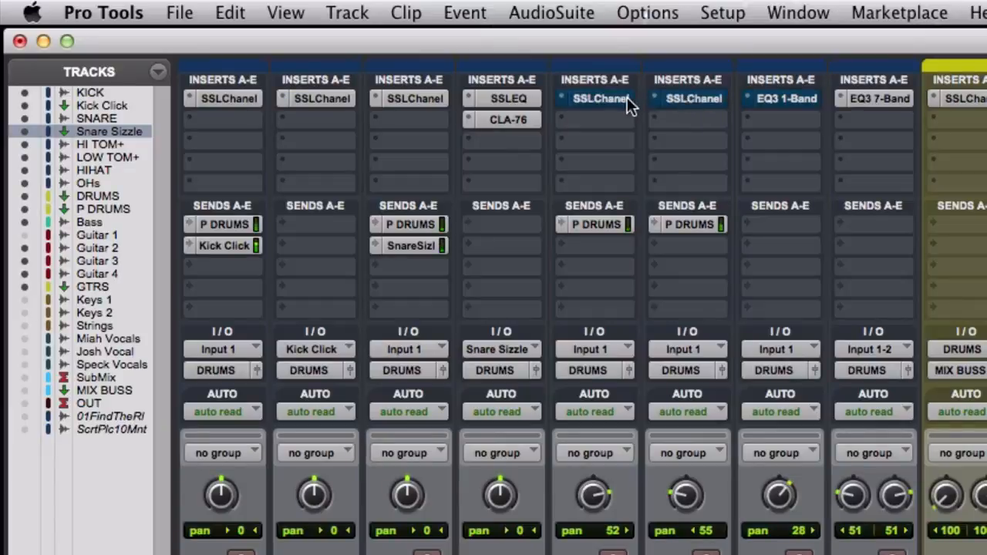
{"action": "left_click", "coordinate": [625, 97], "text": "super"}
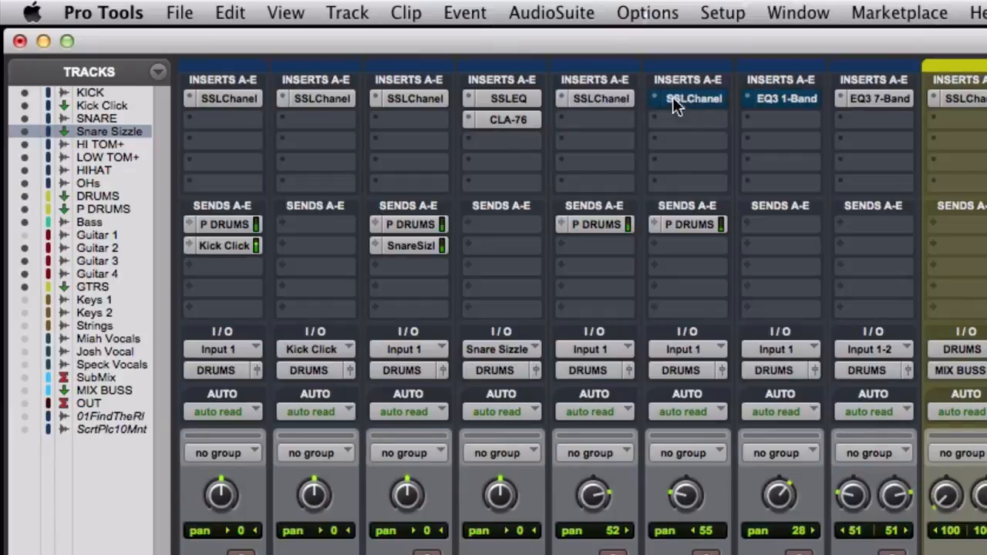
{"action": "left_click", "coordinate": [672, 98], "text": "super"}
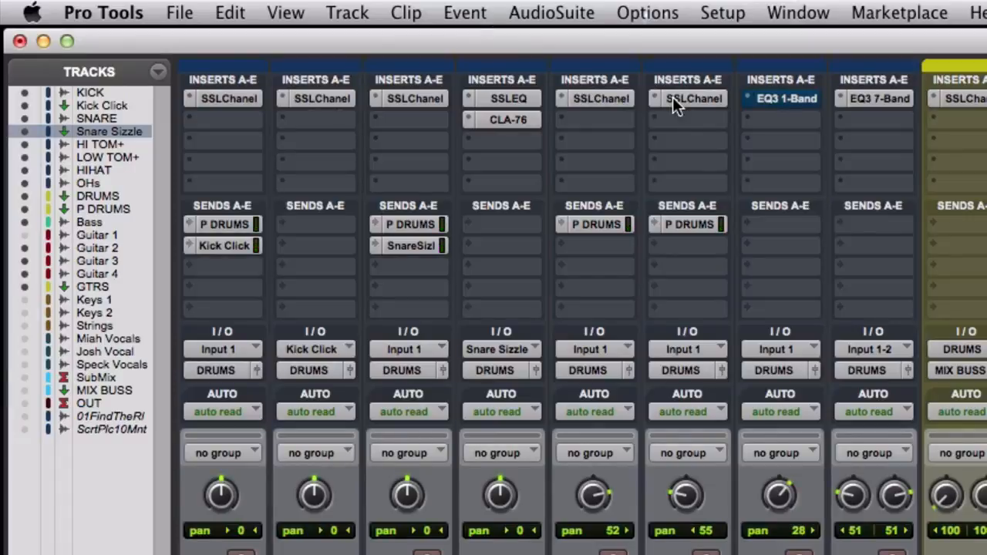
- Activate the EQ3 1-Band on the HIHAT track, open it to review its high-pass filter settings and close its window
{"action": "left_click", "coordinate": [789, 100], "text": "super"}
{"action": "left_click", "coordinate": [786, 98]}
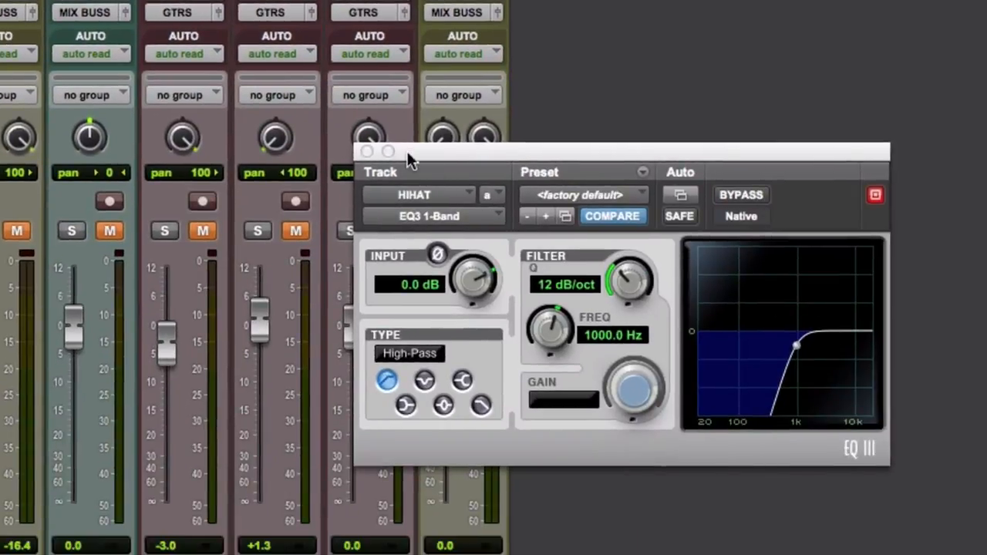
{"action": "left_click", "coordinate": [368, 151]}
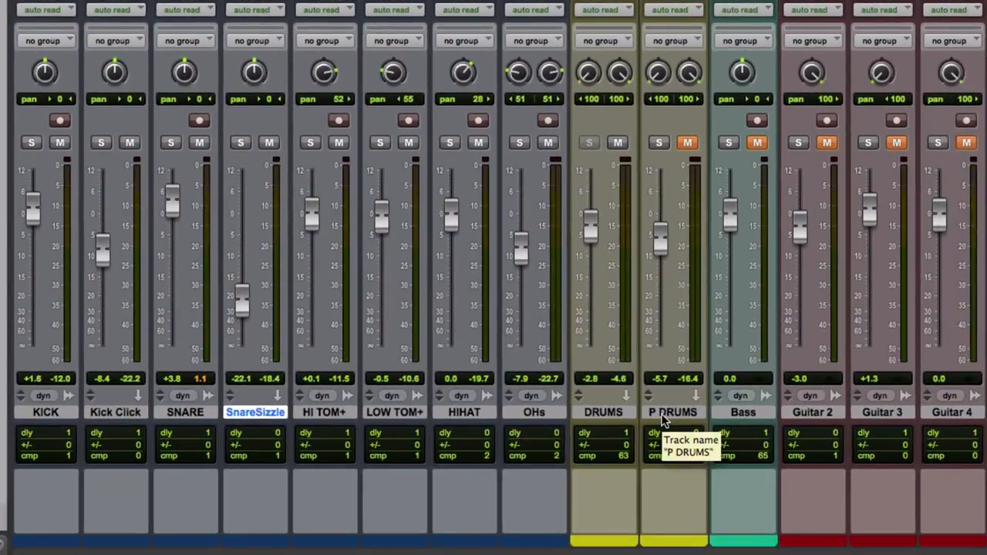
- Select the P DRUMS track and move its SSLEQ plug-in window clear of the mixer channels while auditioning the bypassed EQ
{"action": "left_click", "coordinate": [663, 417]}
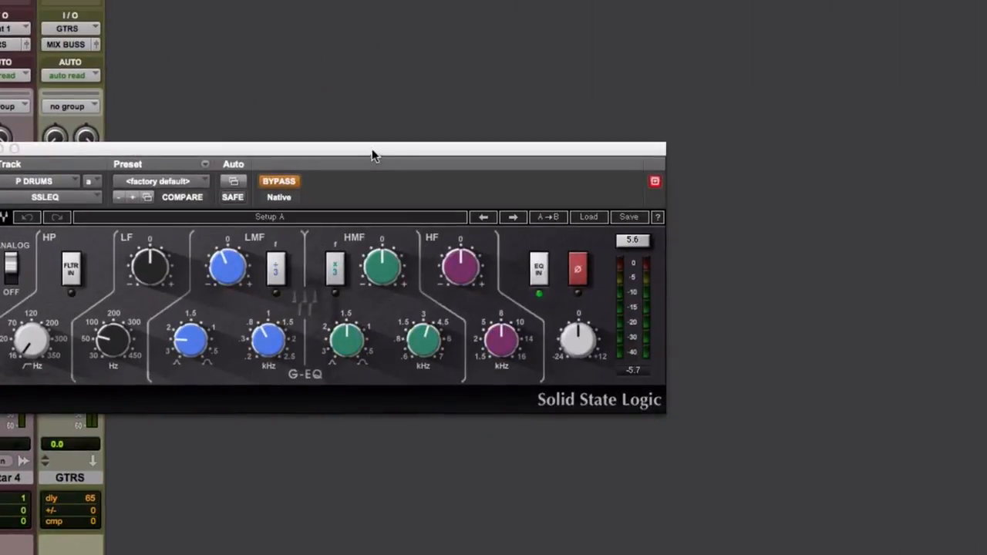
{"action": "left_click_drag", "start_coordinate": [370, 150], "coordinate": [571, 126]}
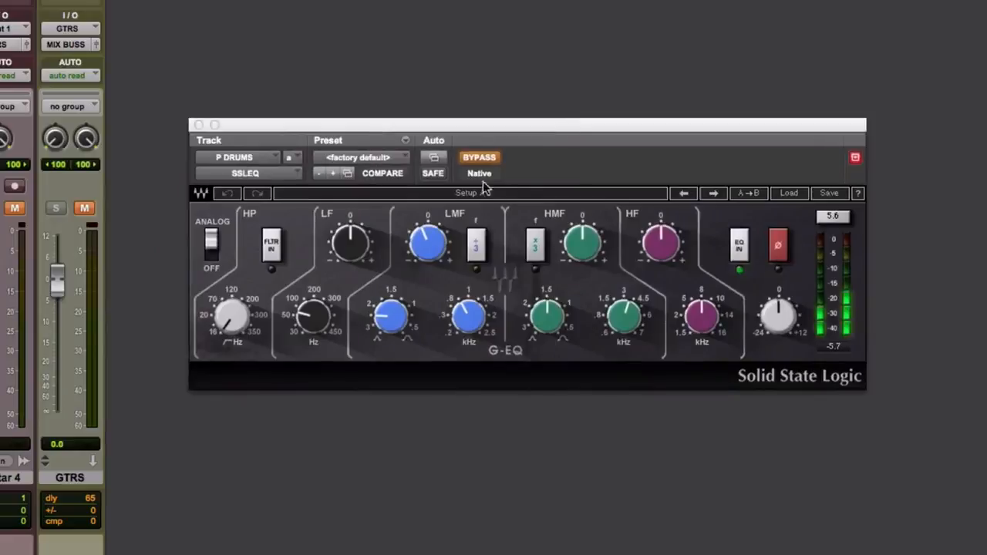
{"action": "key", "text": "space"}
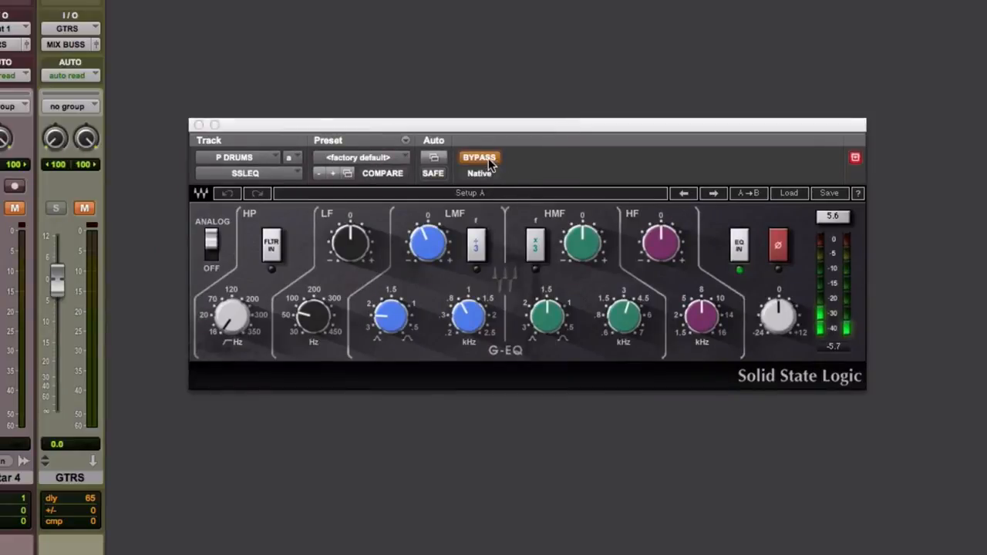
- Cue playback at the drum re-entry after the break, activate the SSLEQ and SSLComp on P DRUMS, and close the compressor window
{"action": "key", "text": "super+equal"}
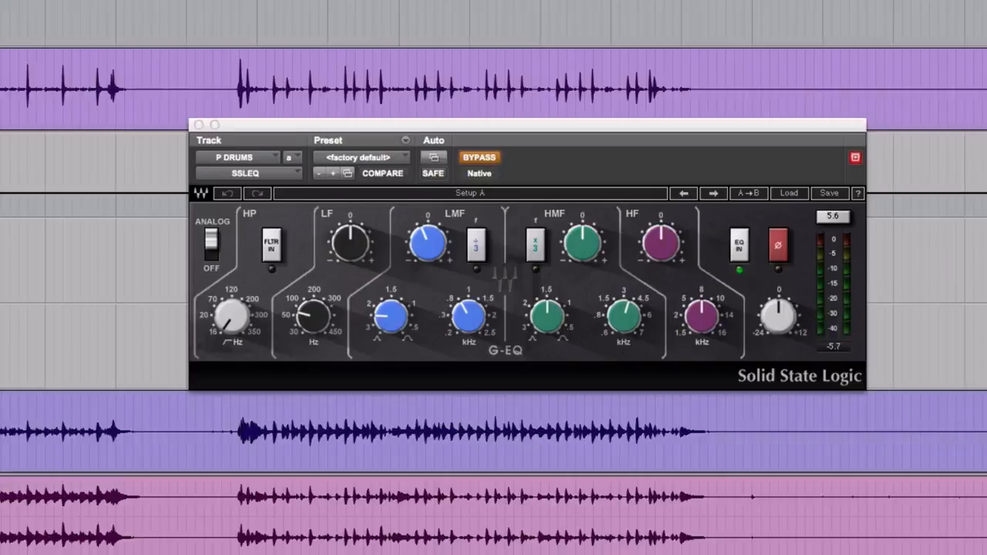
{"action": "left_click", "coordinate": [235, 418]}
{"action": "key", "text": "super+equal"}
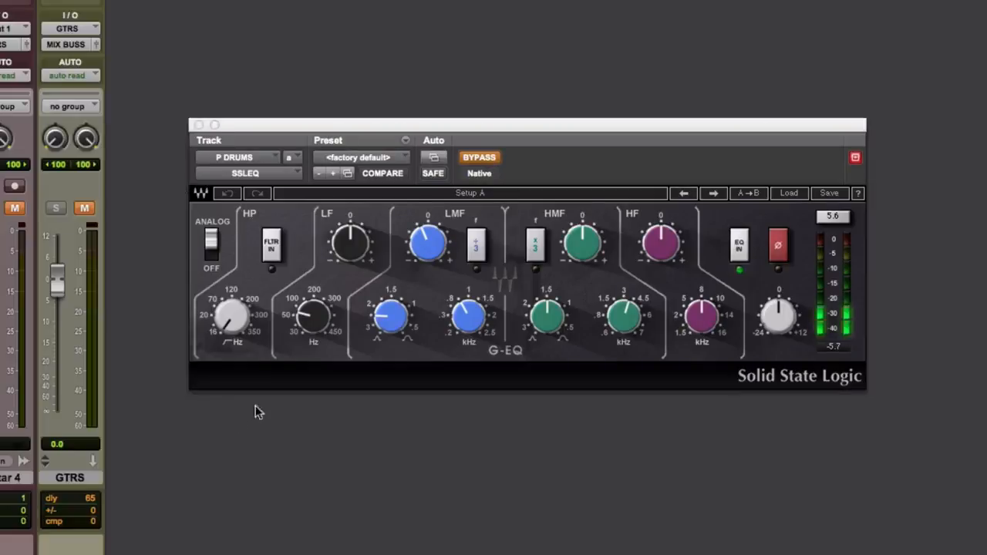
{"action": "left_click", "coordinate": [486, 161]}
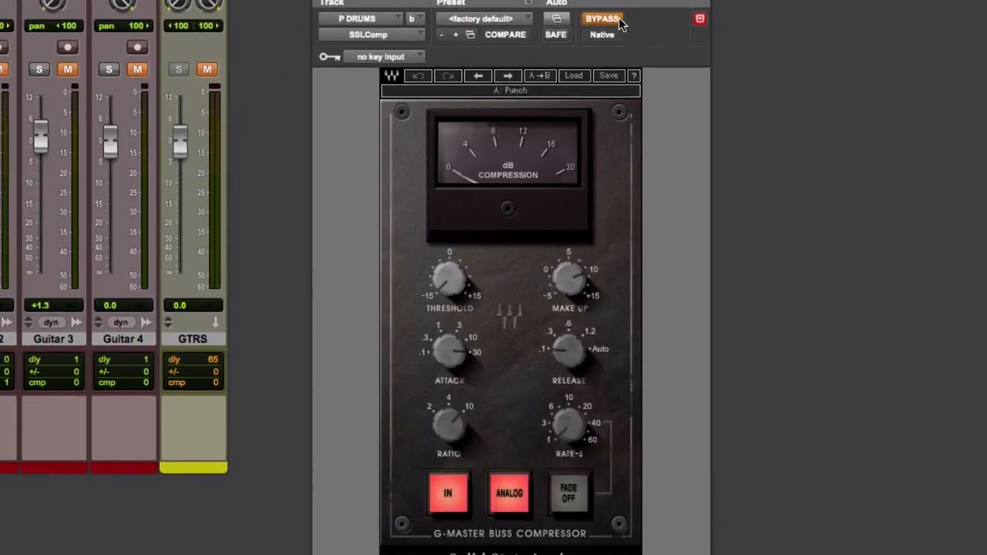
{"action": "left_click", "coordinate": [617, 20]}
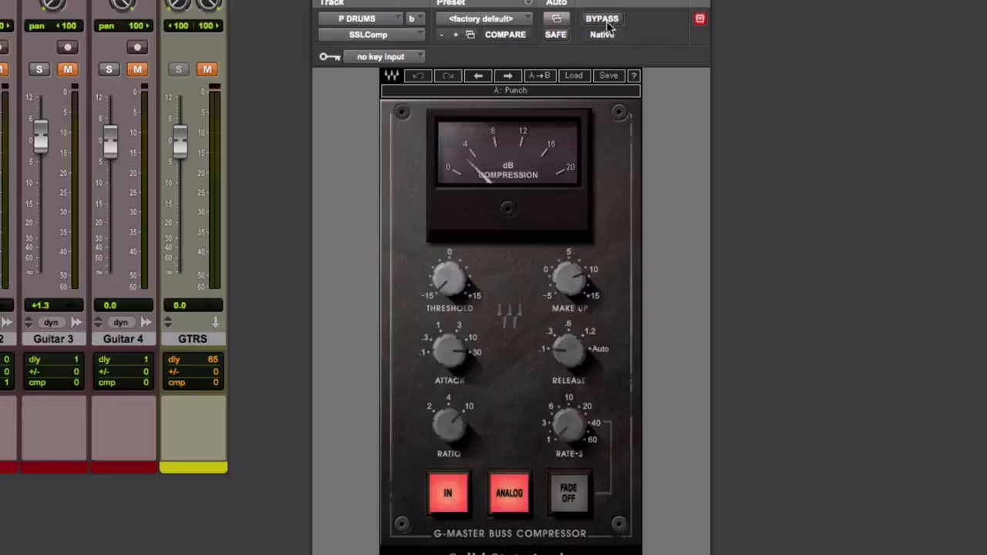
{"action": "key", "text": "super+w"}
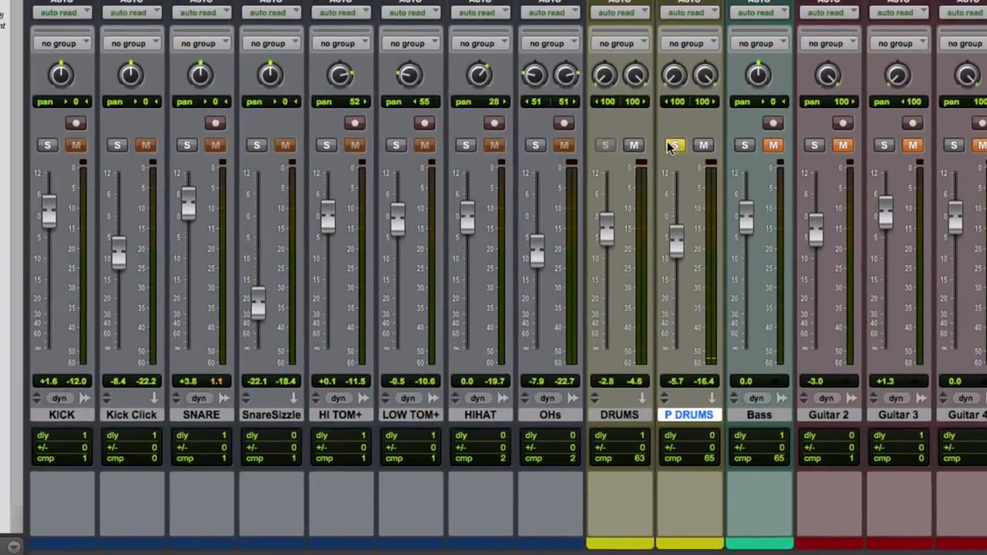
- Compare the drum mix with the P DRUMS parallel bus muted and unmuted, leaving the bus unmuted
{"action": "left_click", "coordinate": [674, 146]}
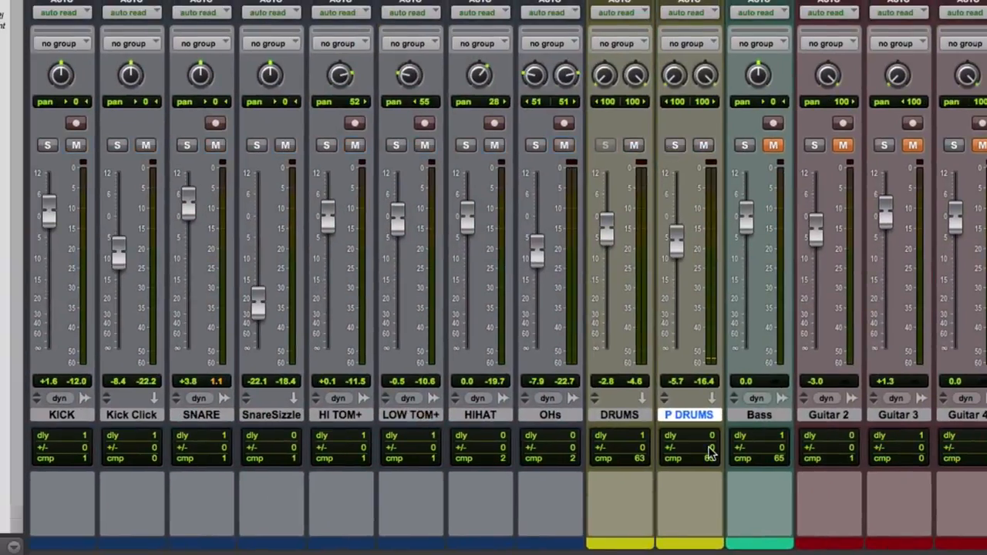
{"action": "left_click", "coordinate": [704, 145]}
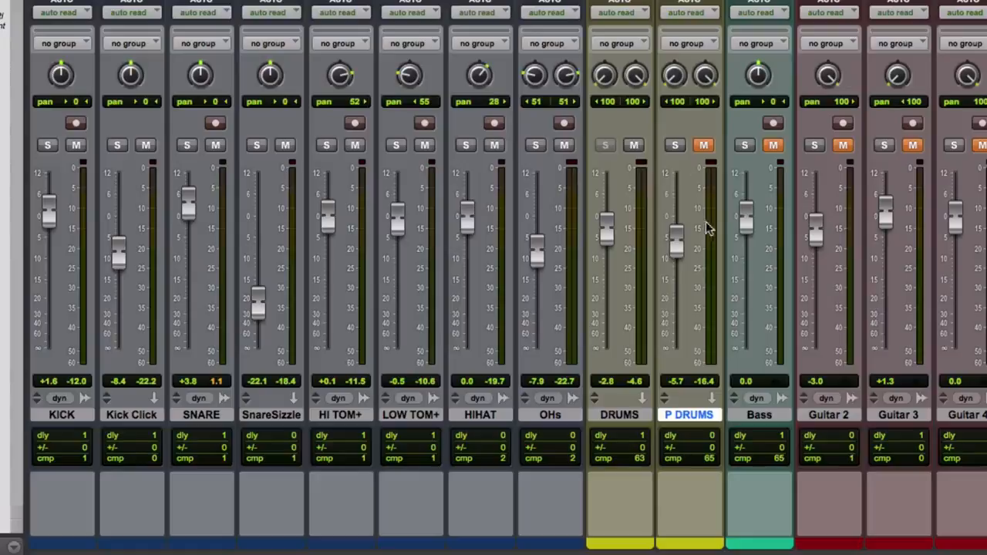
{"action": "left_click", "coordinate": [706, 149]}
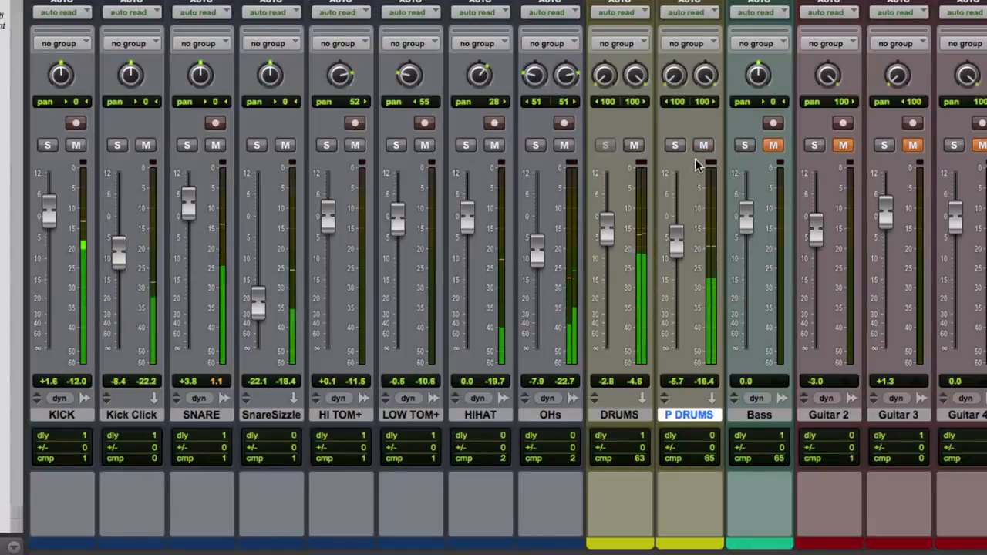
{"action": "left_click", "coordinate": [705, 148]}
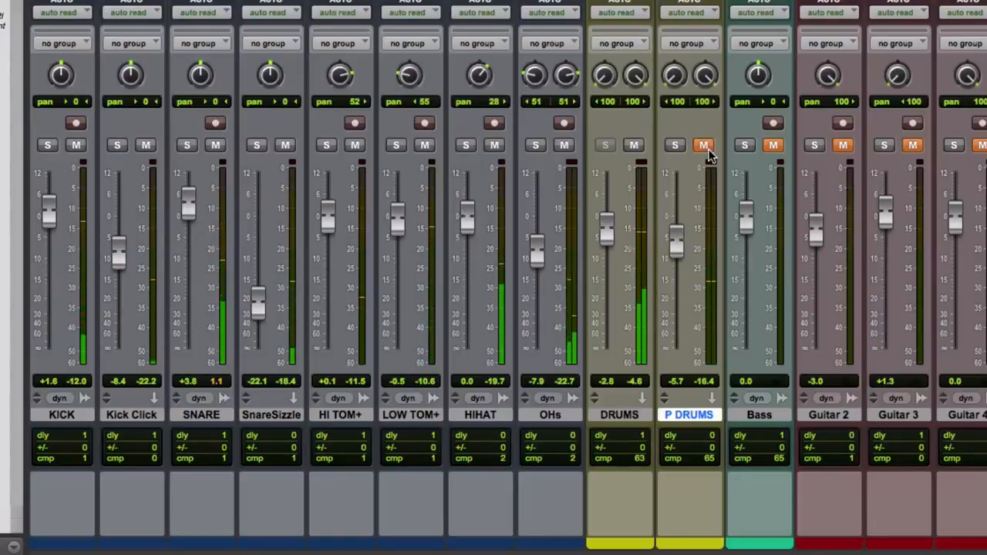
{"action": "left_click", "coordinate": [705, 147]}
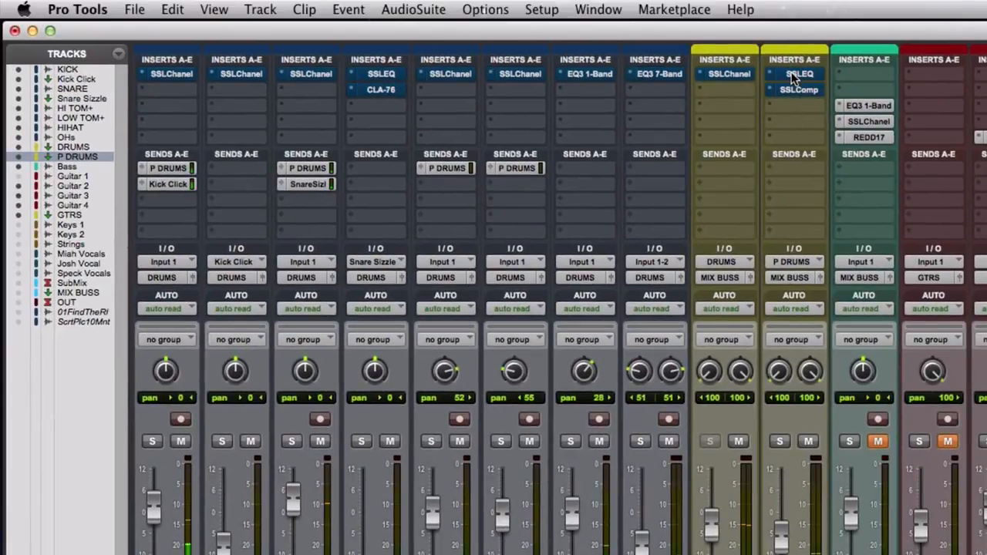
- Audition the drums with all plug-ins in the first two insert slots of the drum tracks and buses taken out of bypass
{"action": "left_click", "coordinate": [791, 72], "text": "alt+super"}
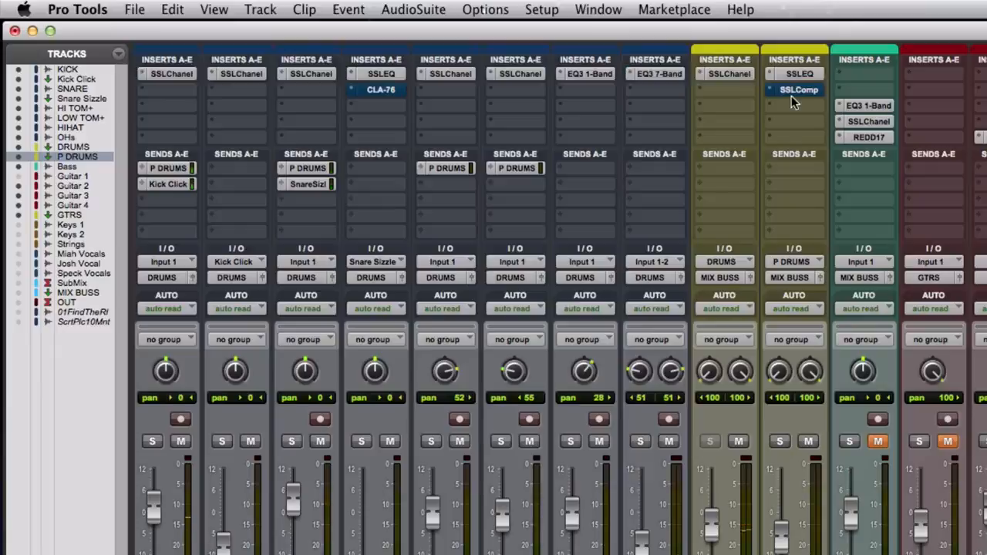
{"action": "left_click", "coordinate": [790, 91], "text": "alt+super"}
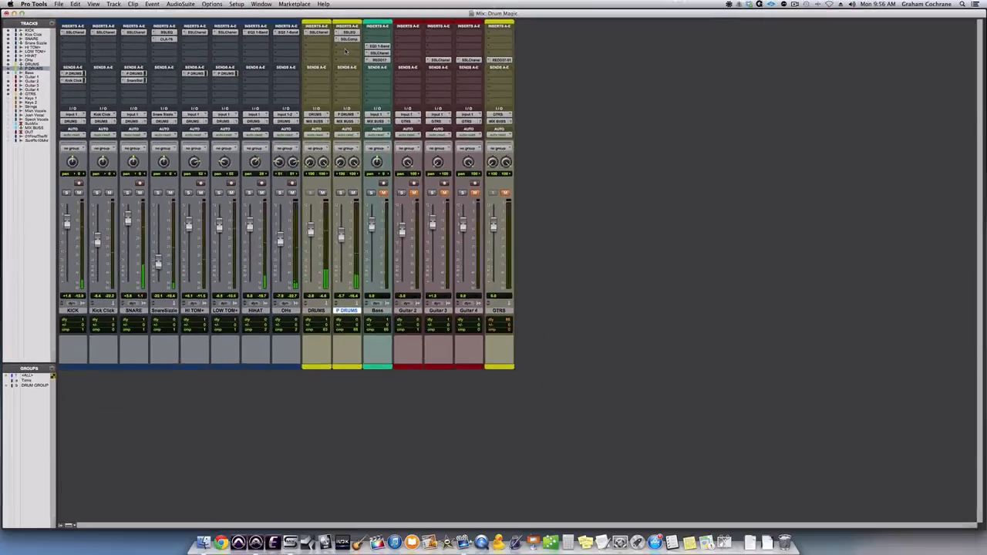
- Cue playback just after the first tom clips in the timeline and unmute Guitar 2, Guitar 3, Guitar 4 and GTRS
{"action": "key", "text": "super+equal"}
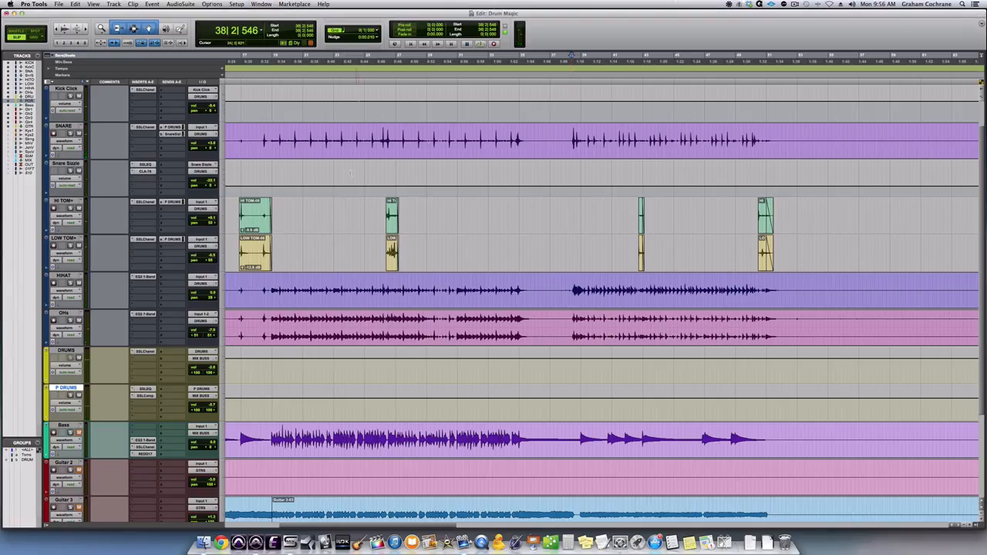
{"action": "left_click", "coordinate": [269, 286]}
{"action": "key", "text": "super+equal"}
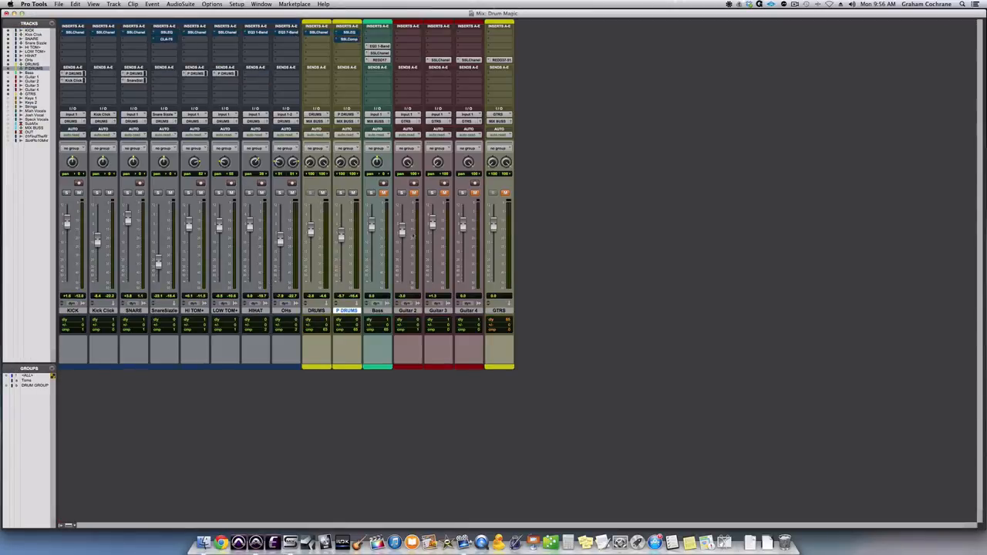
{"action": "left_click", "coordinate": [413, 193]}
{"action": "left_click", "coordinate": [444, 193]}
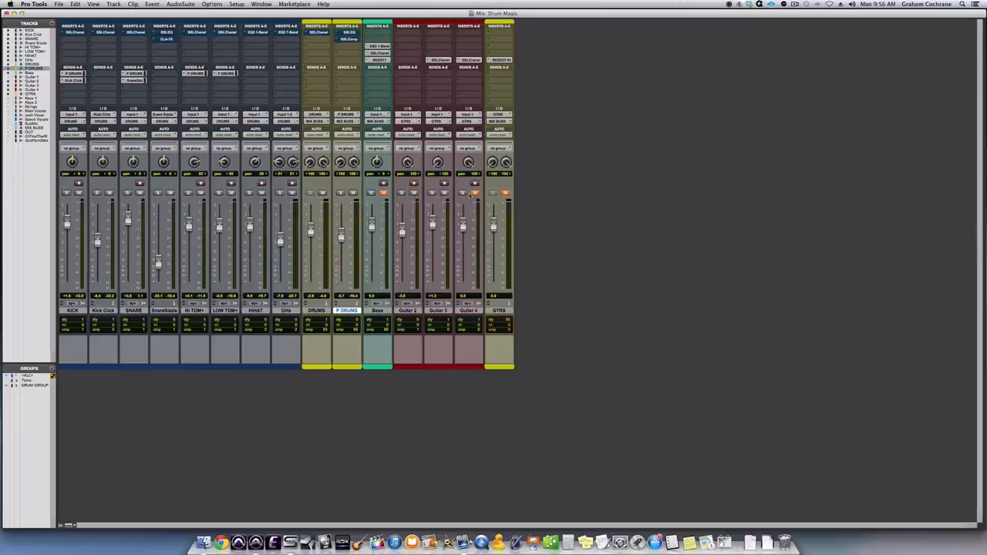
{"action": "left_click", "coordinate": [472, 193]}
{"action": "left_click", "coordinate": [505, 193]}
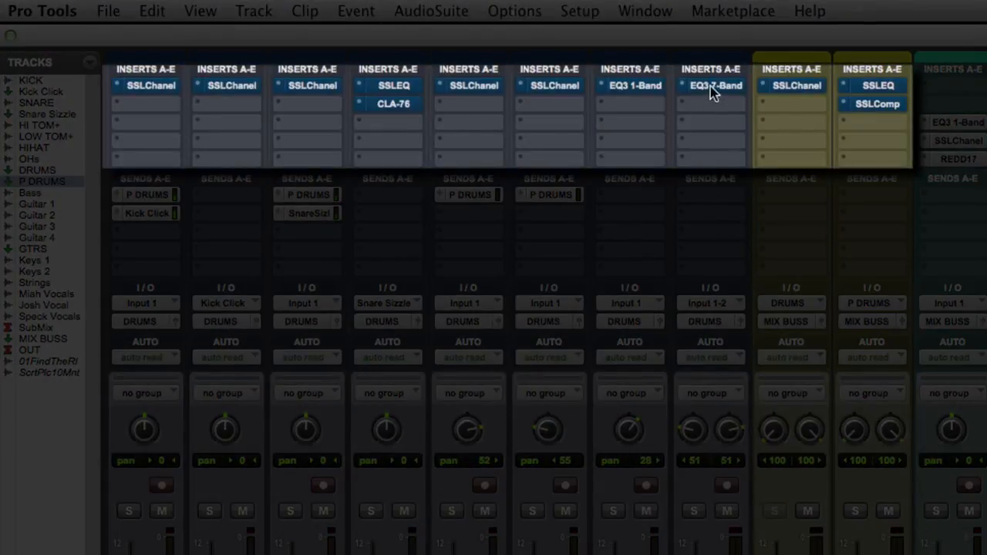
- Compare the mix with all plug-ins on the drum tracks and drum buses active and bypassed, leaving them bypassed
{"action": "left_click", "coordinate": [711, 87], "text": "alt+super"}
{"action": "left_click", "coordinate": [887, 106], "text": "alt+super"}
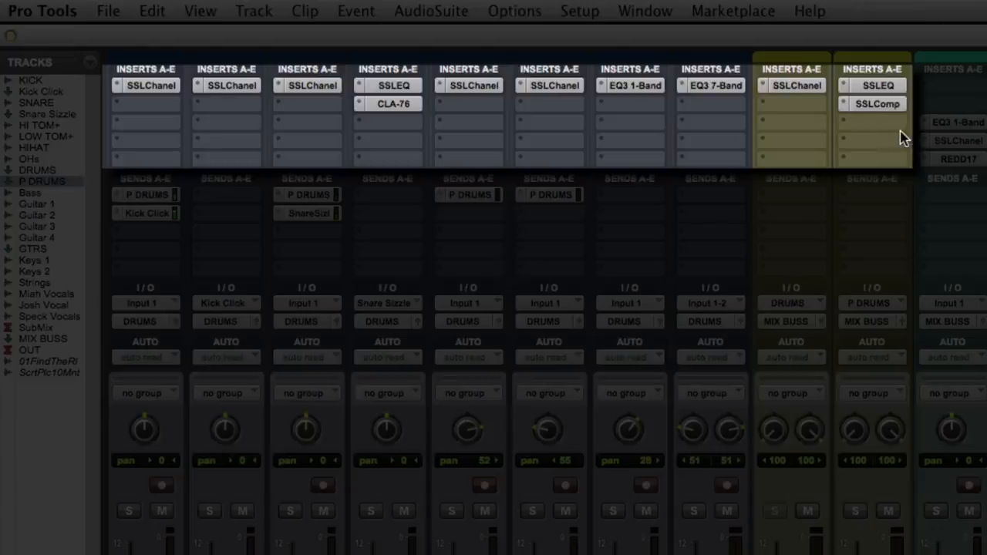
{"action": "left_click", "coordinate": [882, 87], "text": "alt+super"}
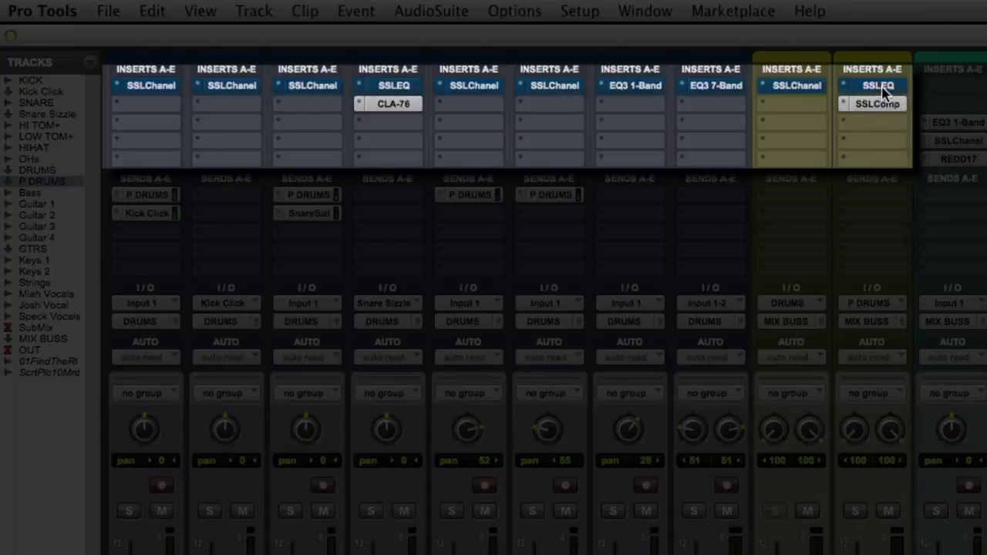
{"action": "left_click", "coordinate": [882, 103], "text": "alt+super"}
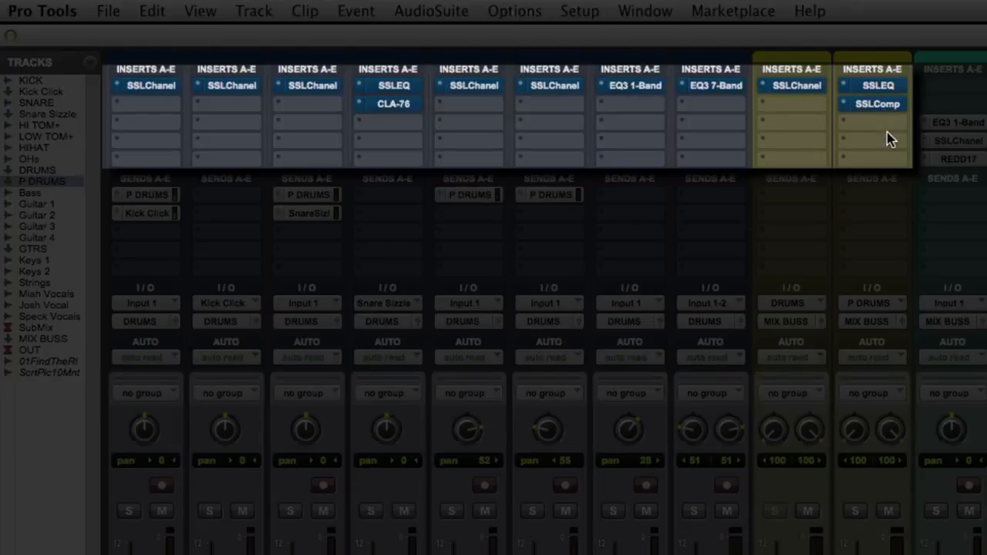